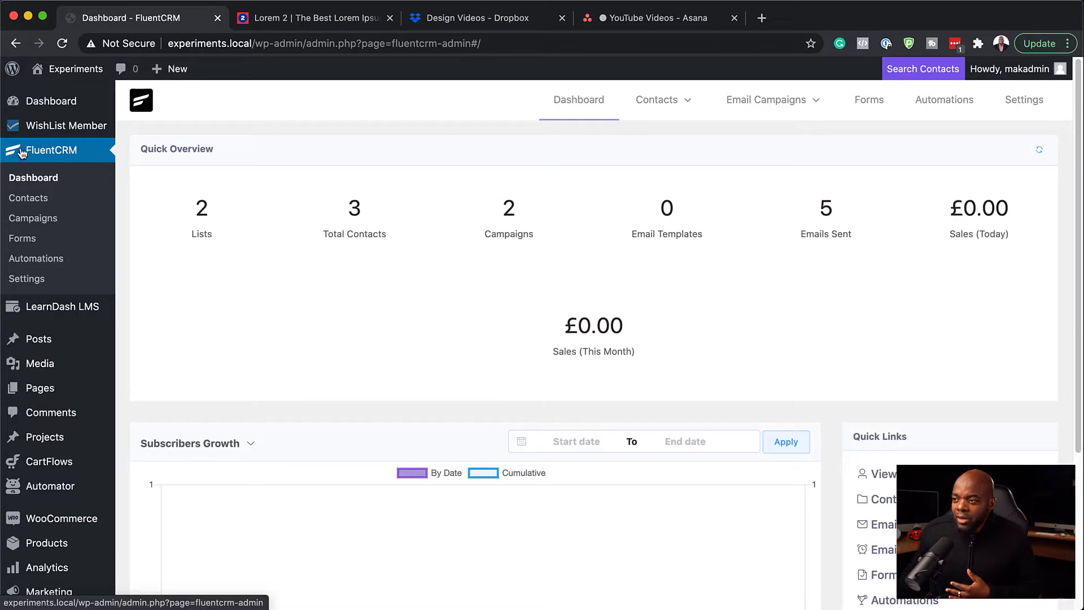
Open WishList Member's Setup page to list the Free Audio, VIP and Mak membership levels.
mouse_move(84, 130)
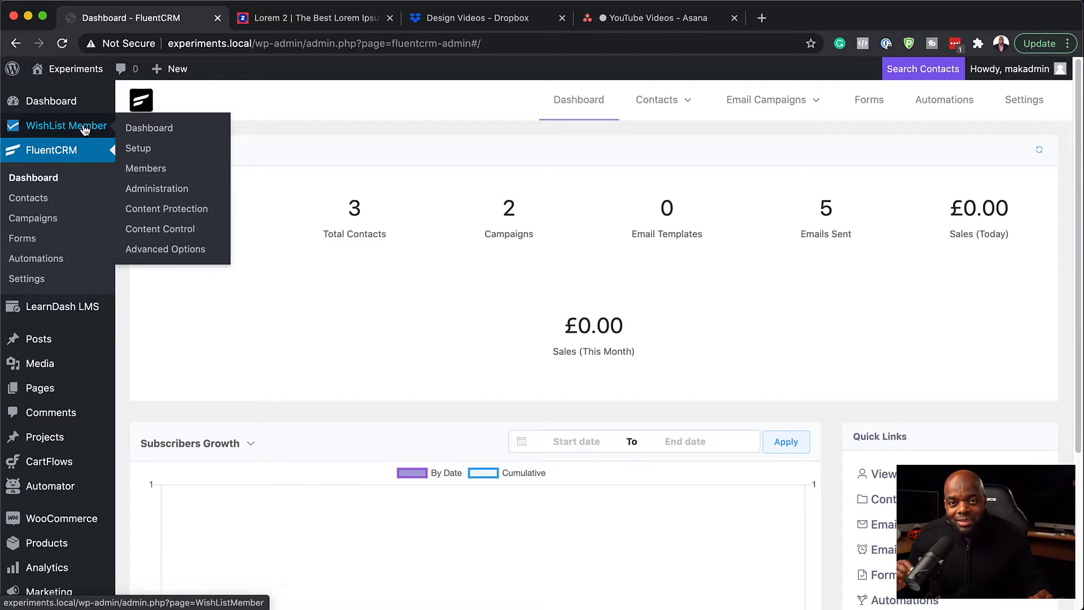
click(140, 151)
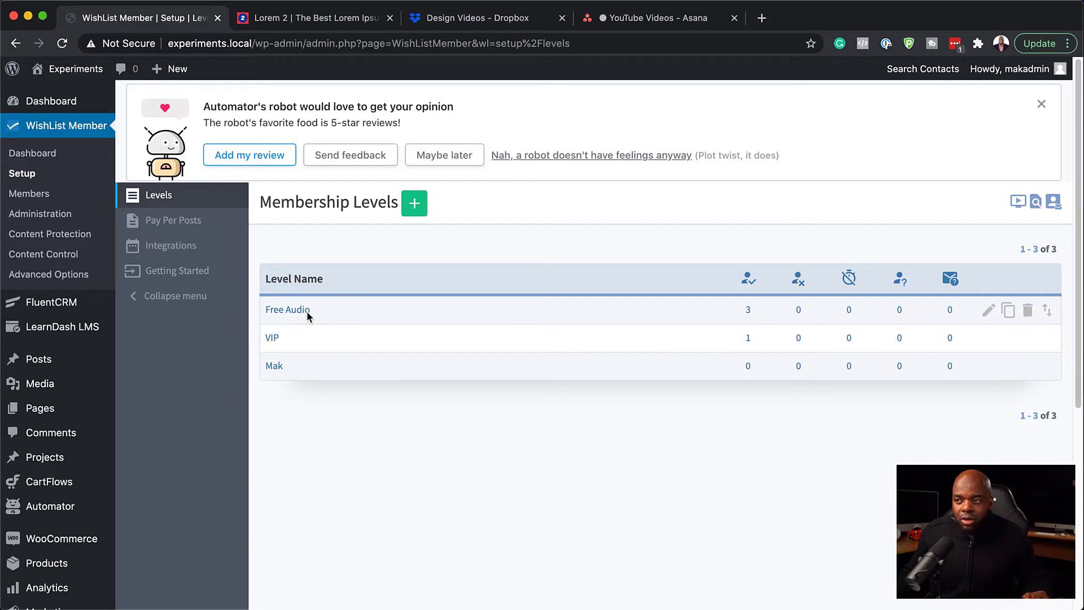
mouse_move(76, 304)
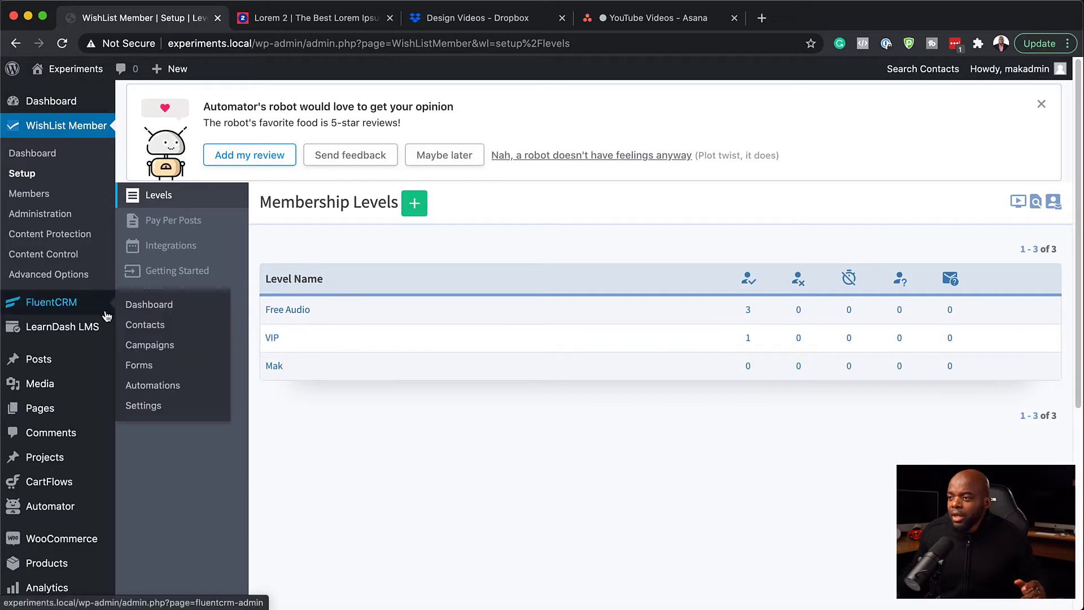
Go from the dashboard to FluentCRM Automations and start a new automation funnel.
click(166, 308)
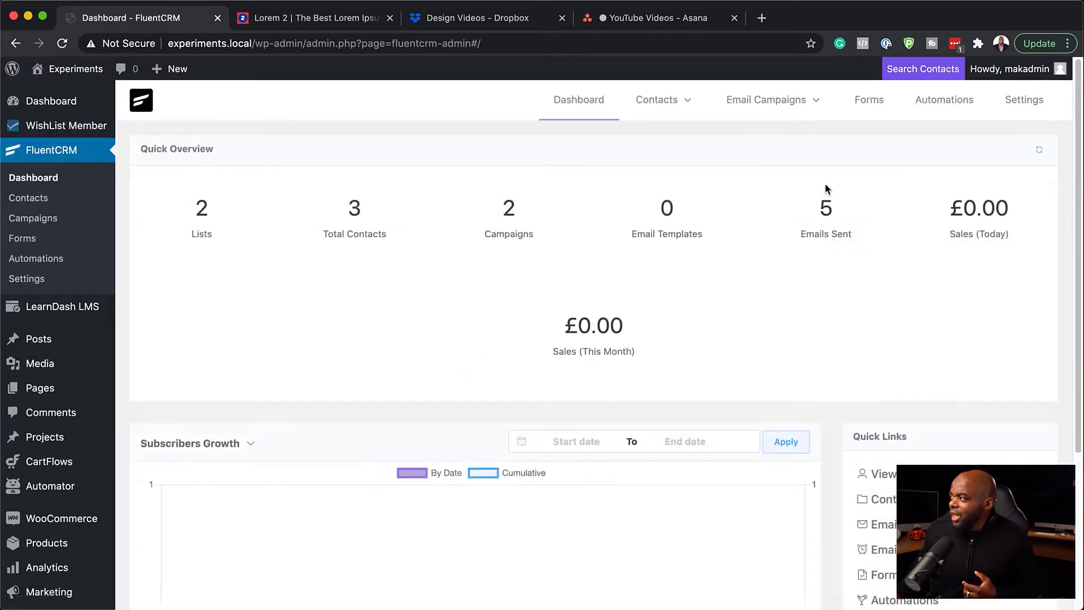
click(942, 106)
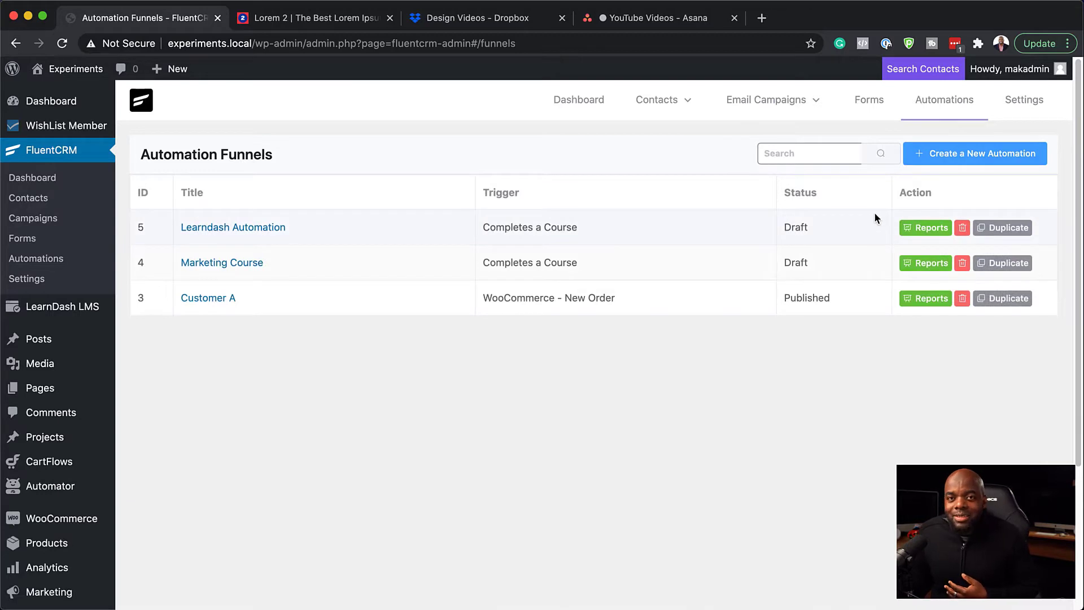
click(964, 153)
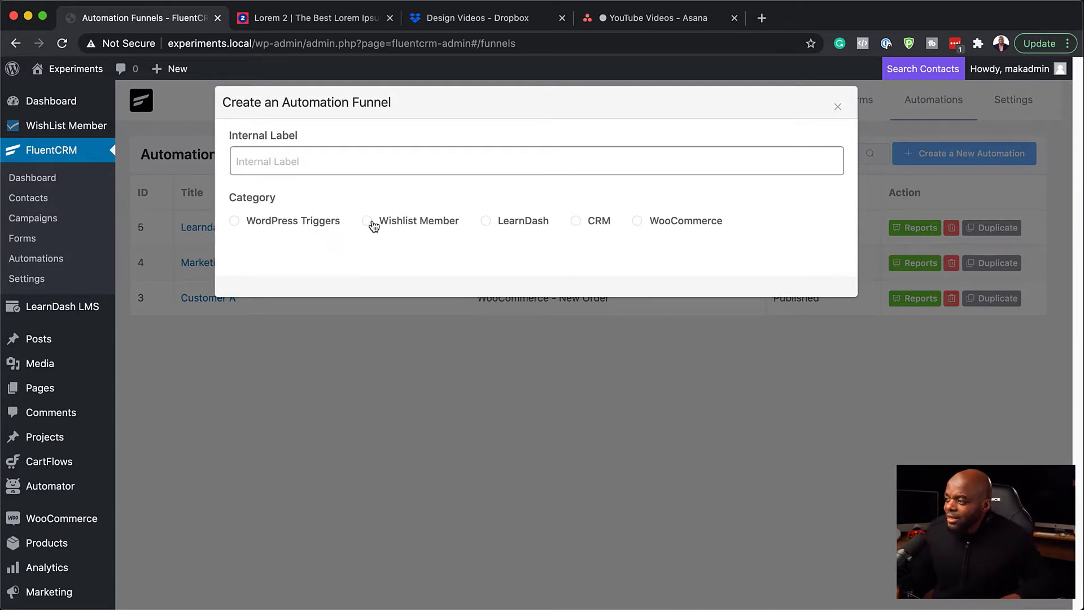
Label the funnel 'Members' with category Wishlist Member and trigger 'A member added to a membership level'.
click(356, 161)
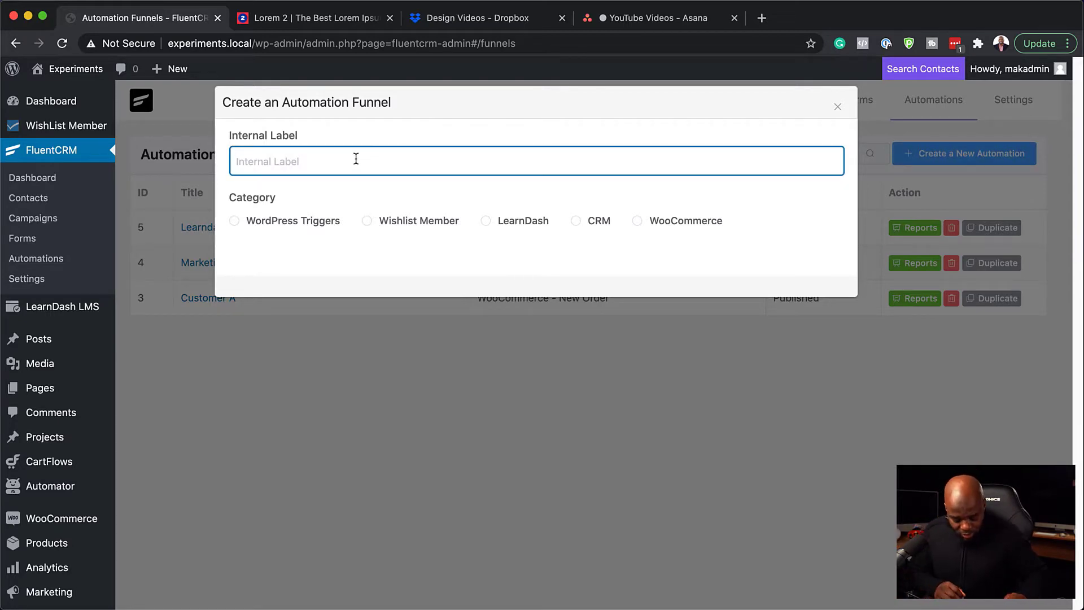
text(Members)
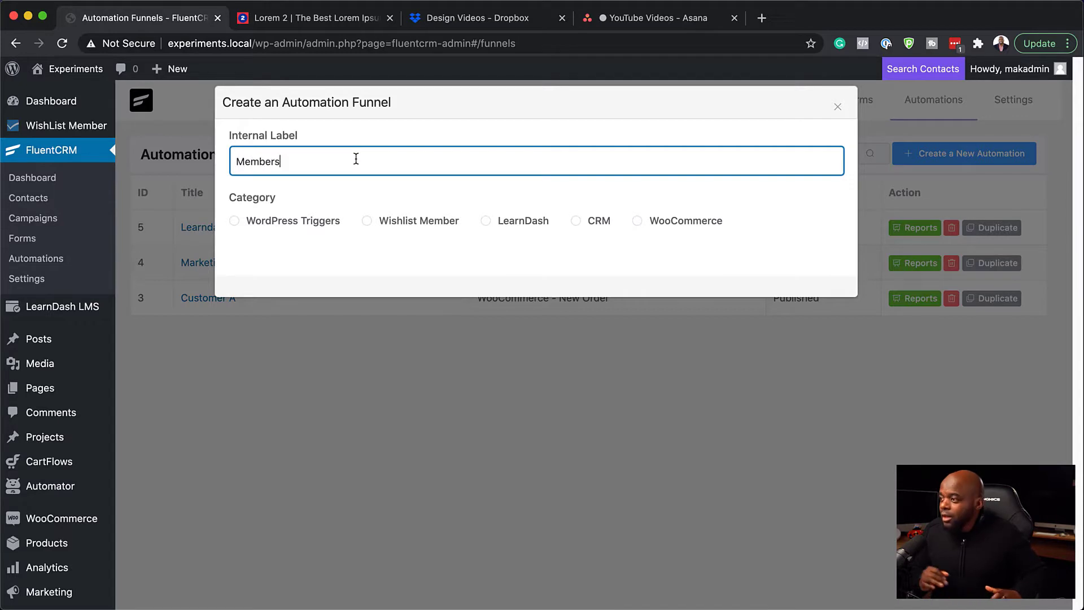
click(367, 222)
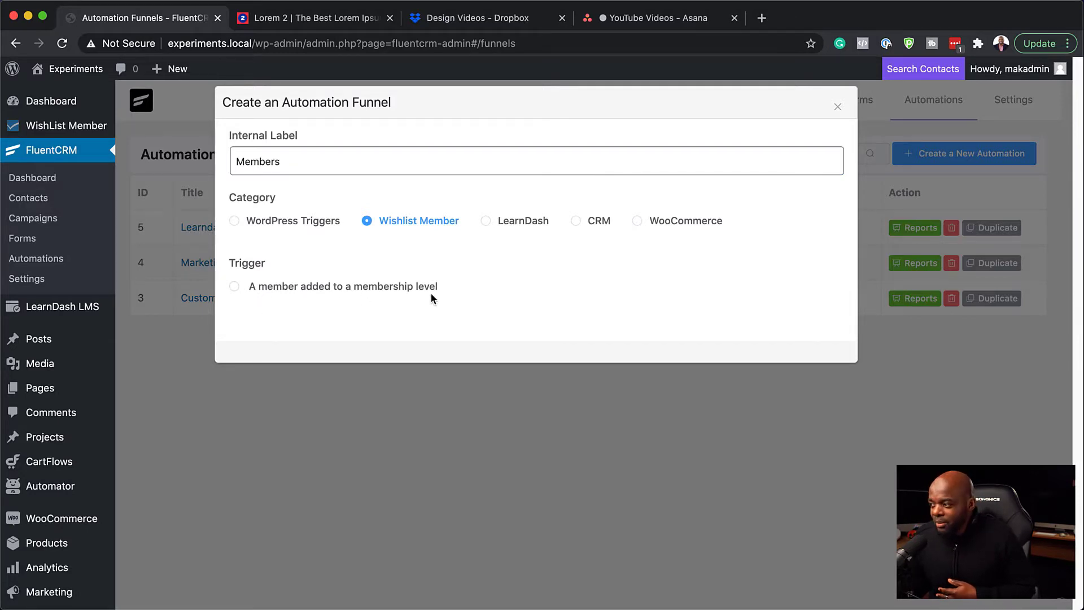
click(235, 286)
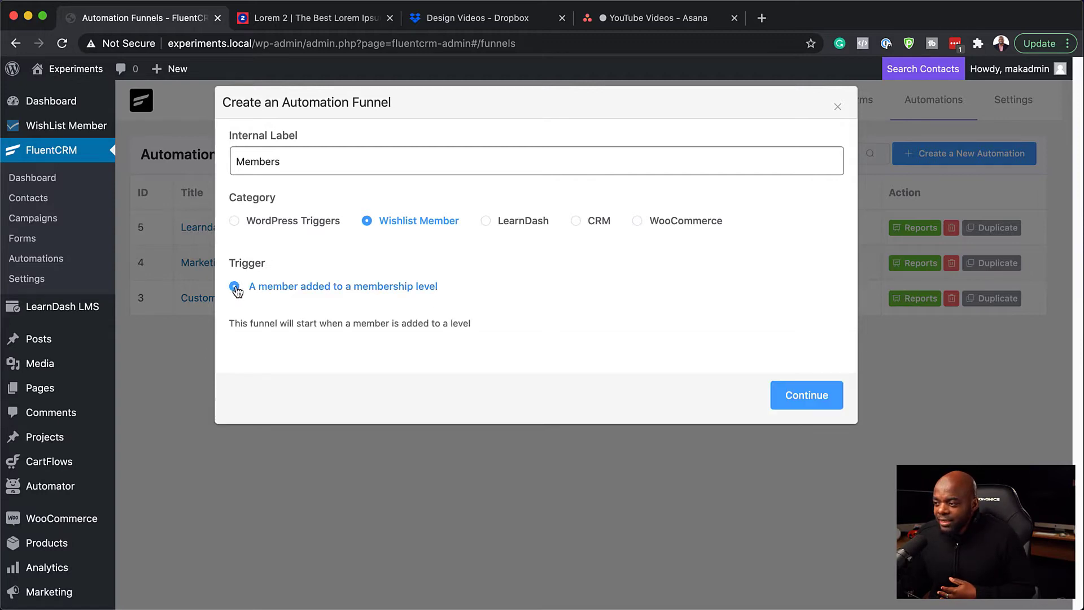
Create the funnel, limit its trigger to the VIP membership level, and save the trigger settings.
click(823, 400)
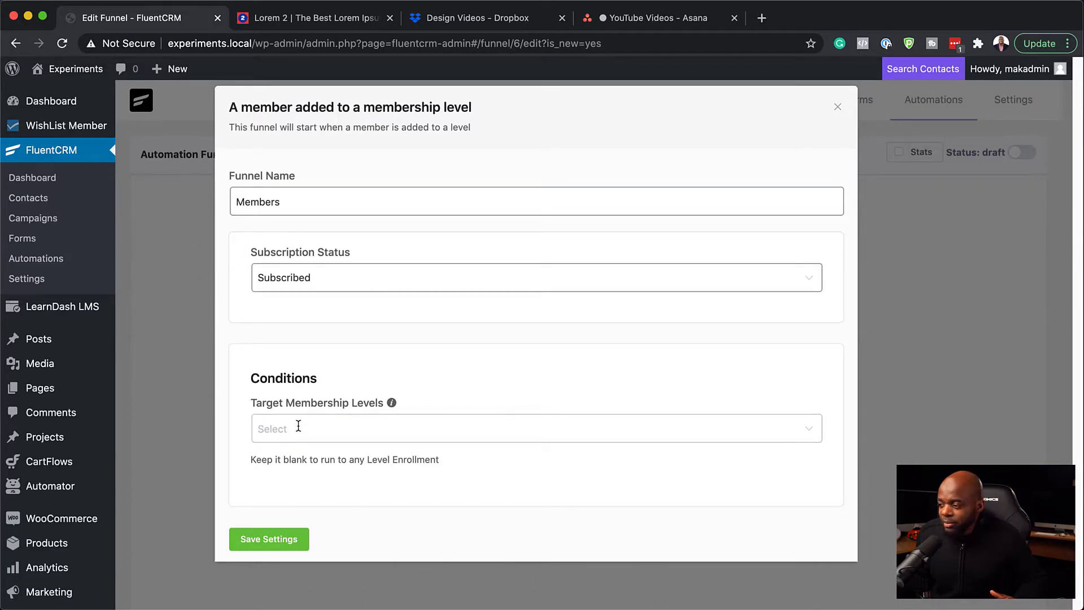
click(298, 427)
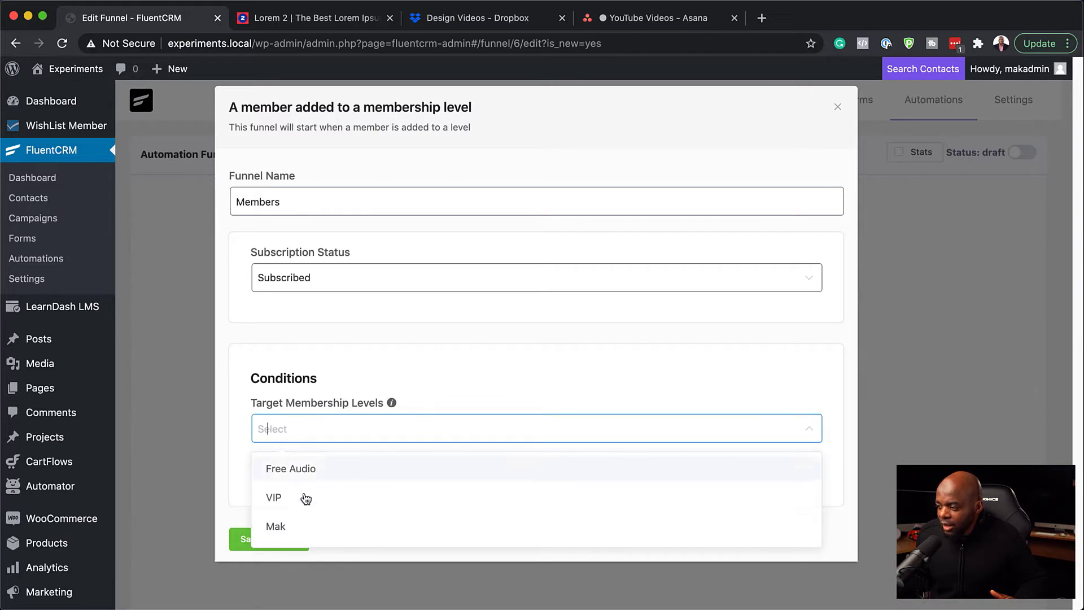
mouse_move(84, 139)
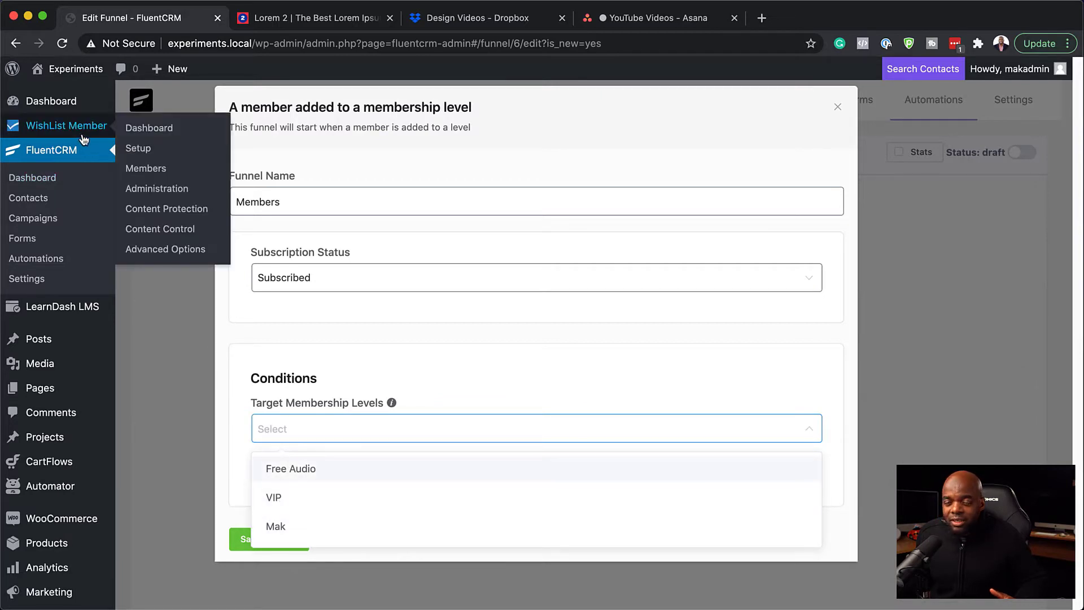
click(295, 503)
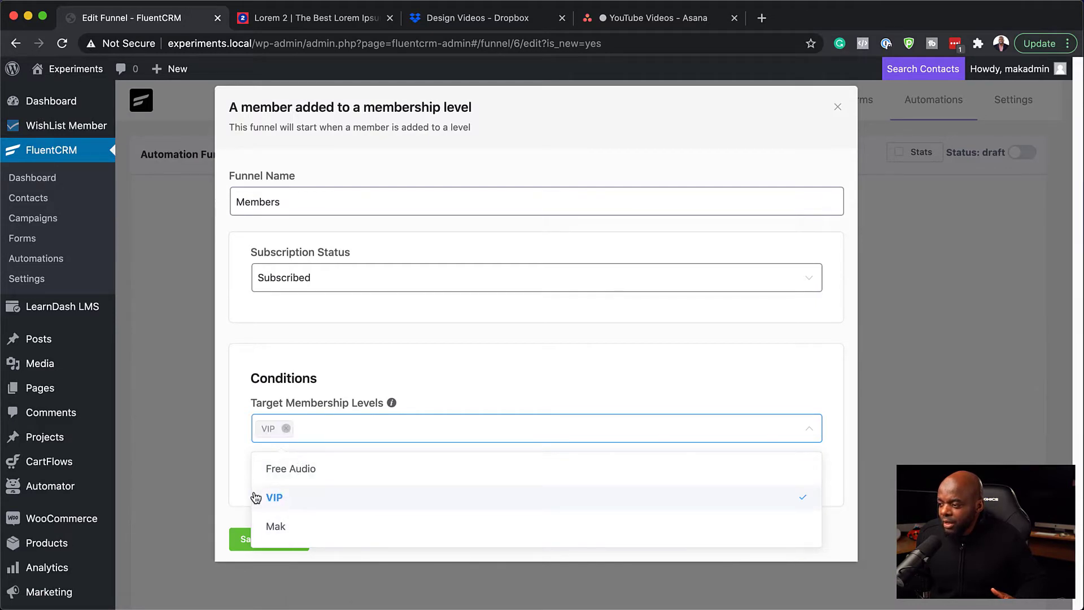
click(235, 486)
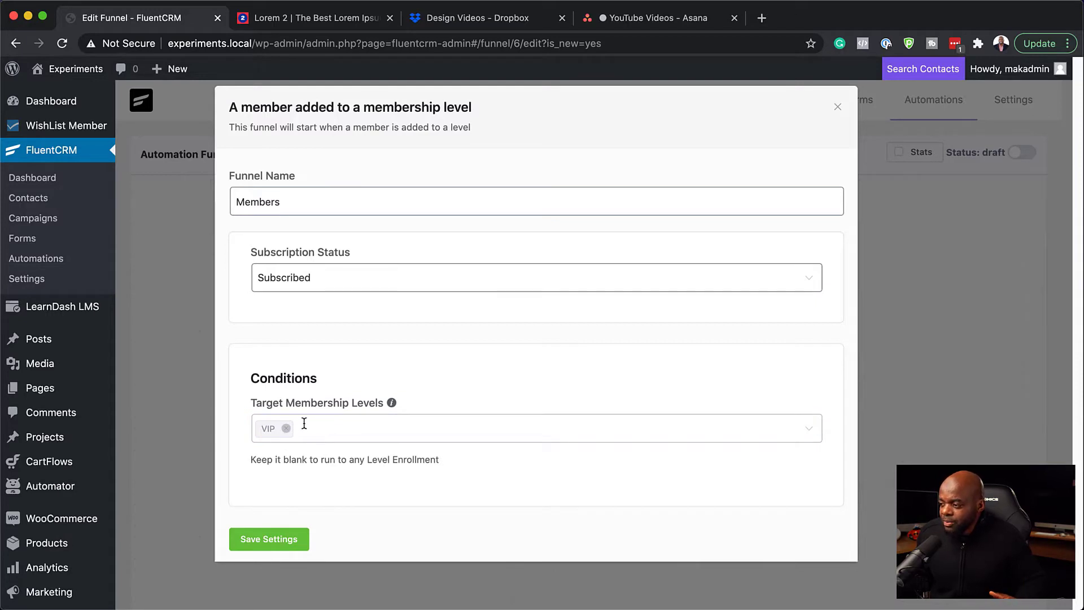
click(269, 539)
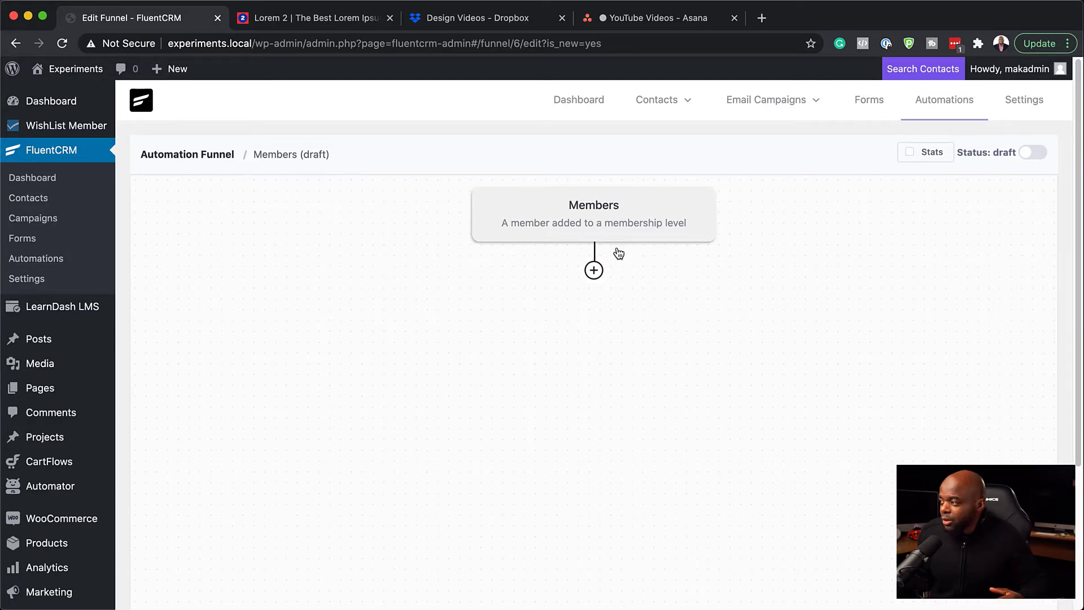
Add an Apply Tag action after the funnel's trigger.
click(594, 271)
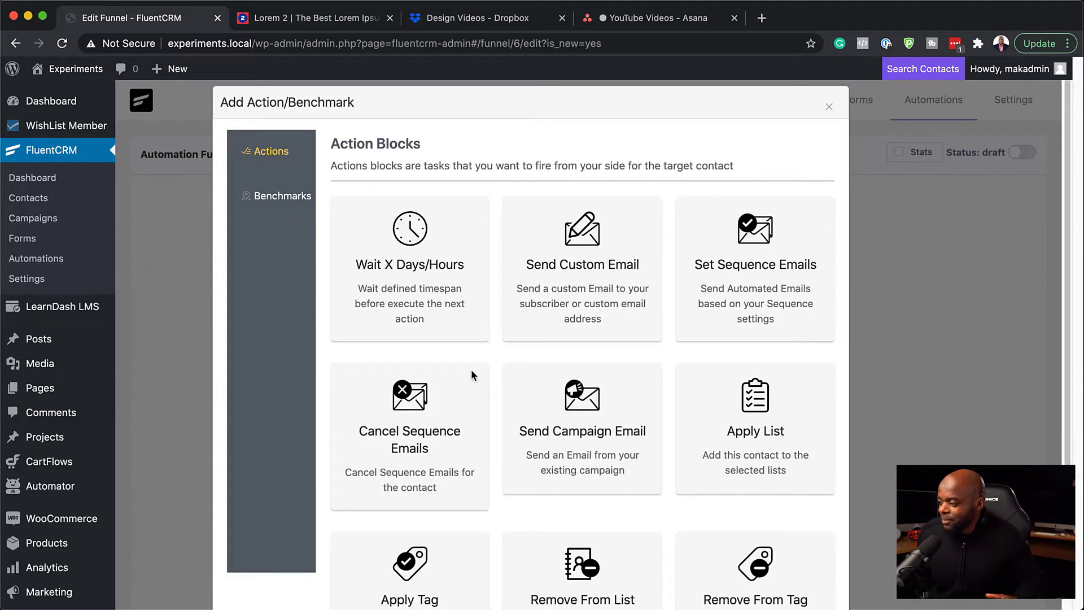
scroll(448, 424, down, 3)
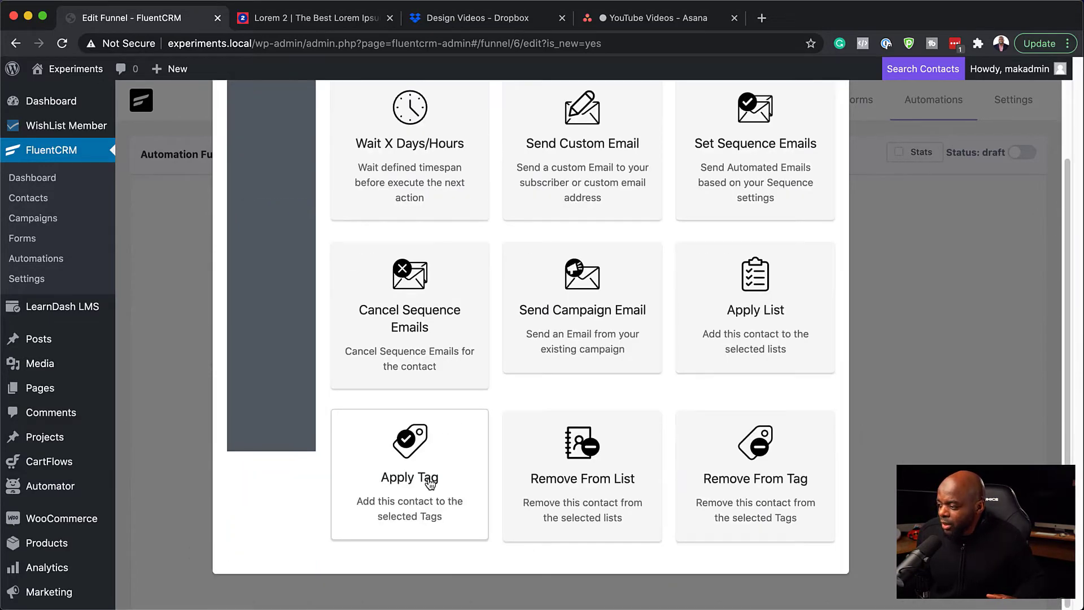
click(425, 484)
Create a new tag named 'VIP' from the Apply Tag settings.
click(695, 283)
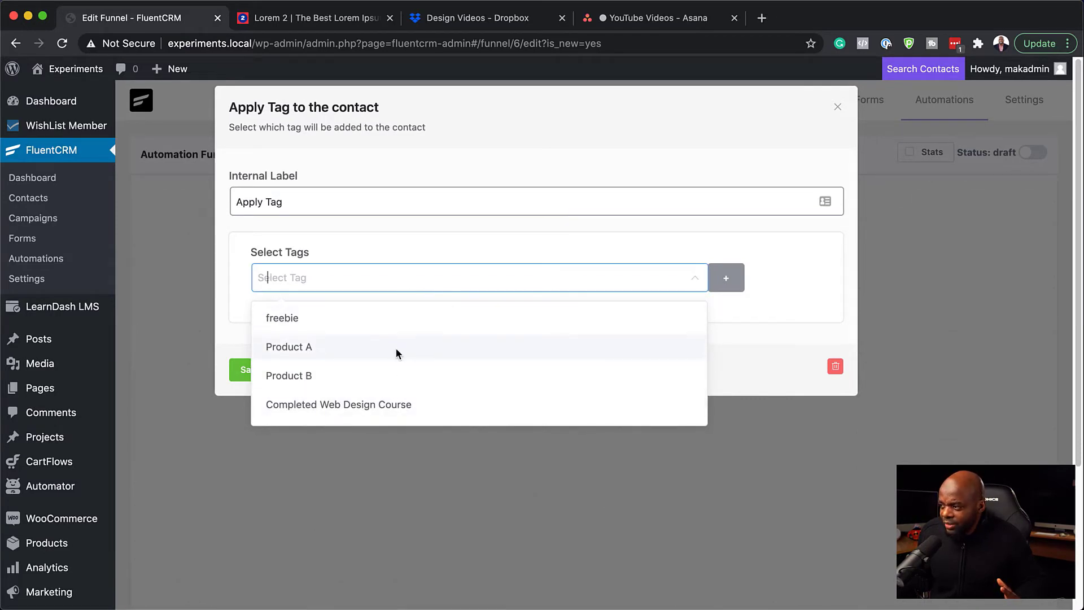
click(786, 280)
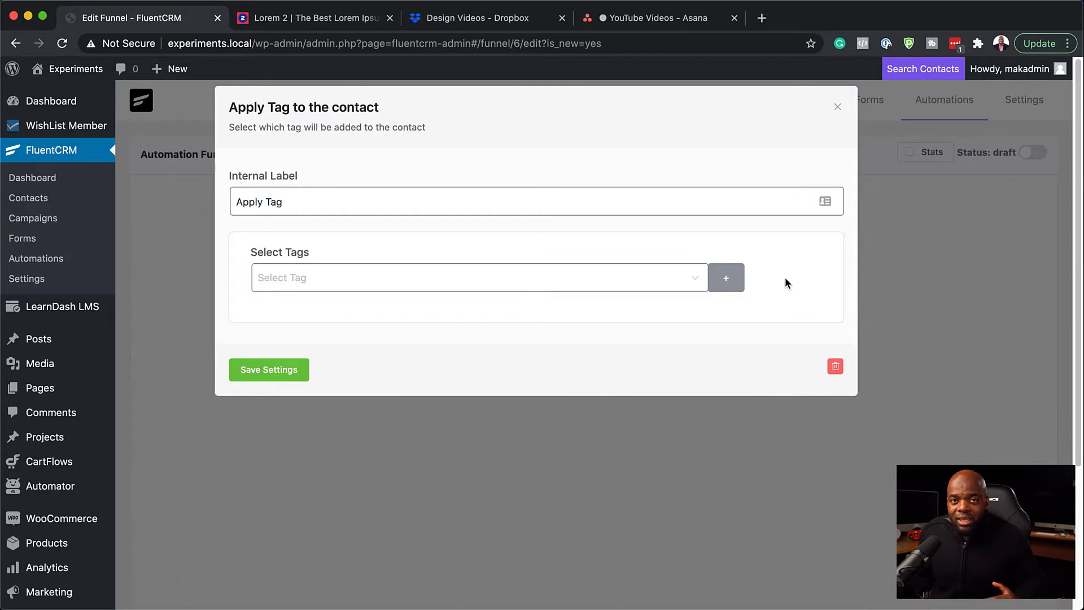
click(726, 278)
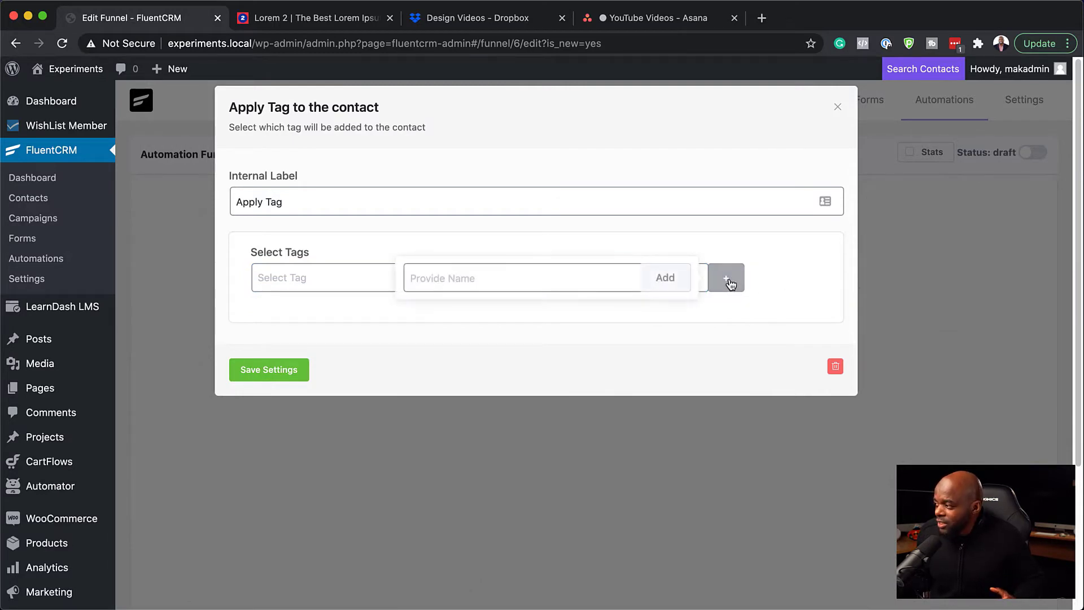
click(588, 281)
text(VIP)
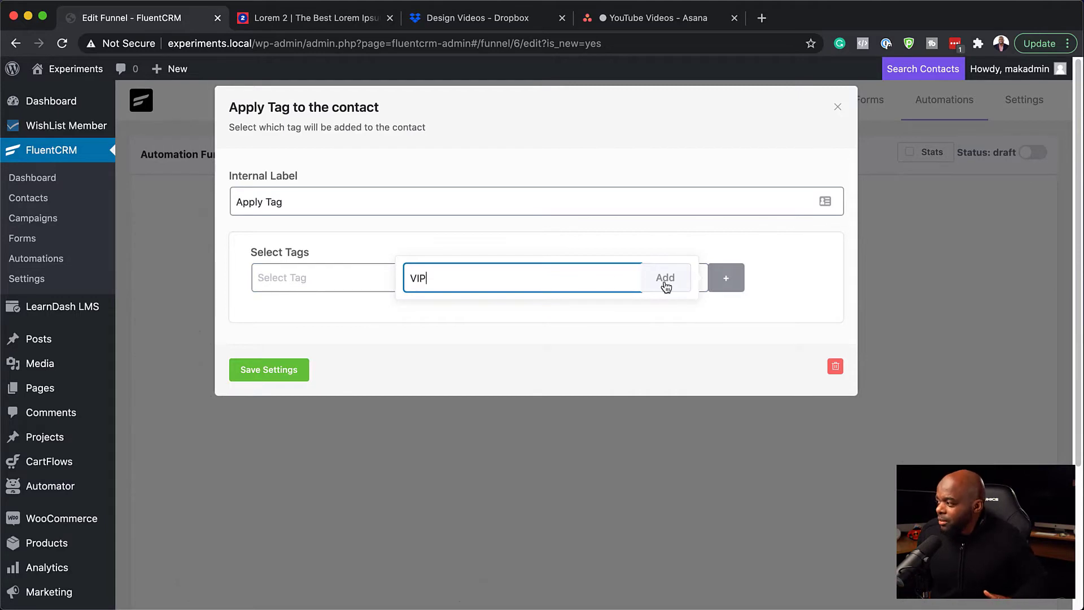
click(666, 282)
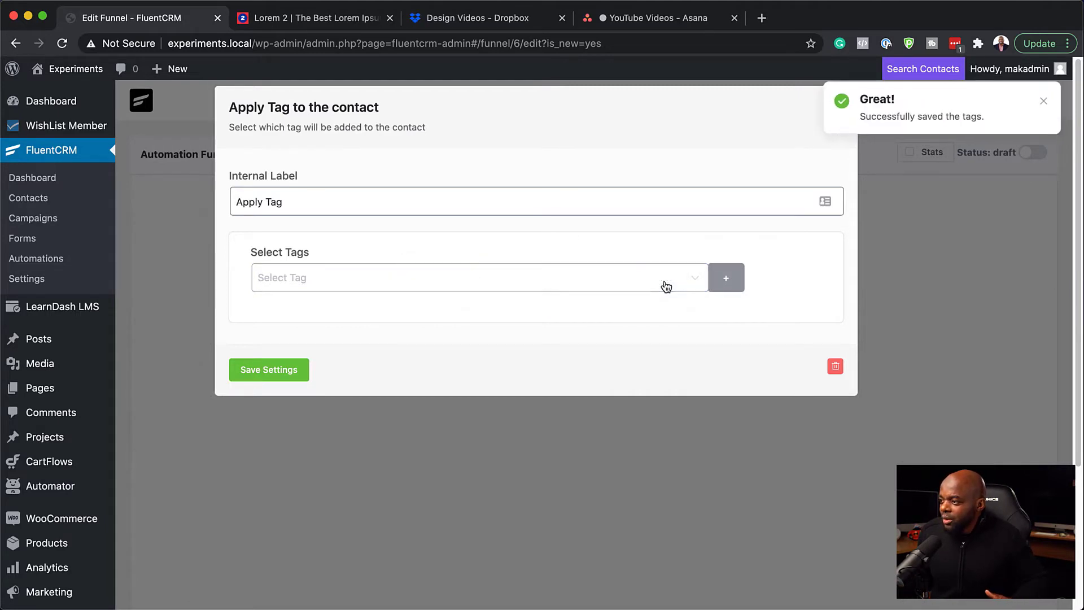
Save the Apply Tag step and add a Send Custom Email step with subject 'Welcome'.
click(298, 373)
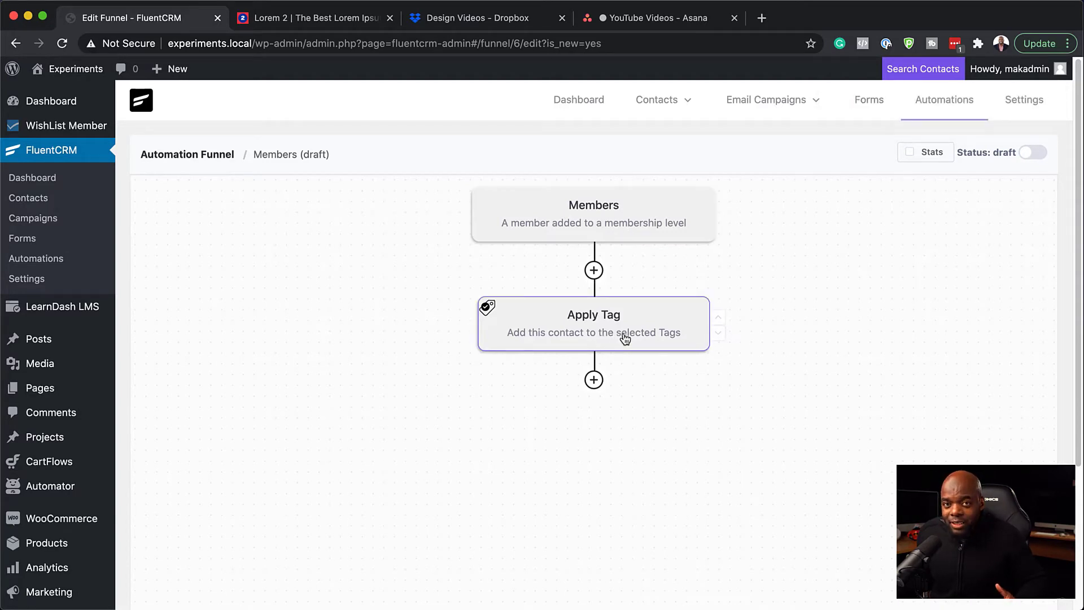
click(594, 380)
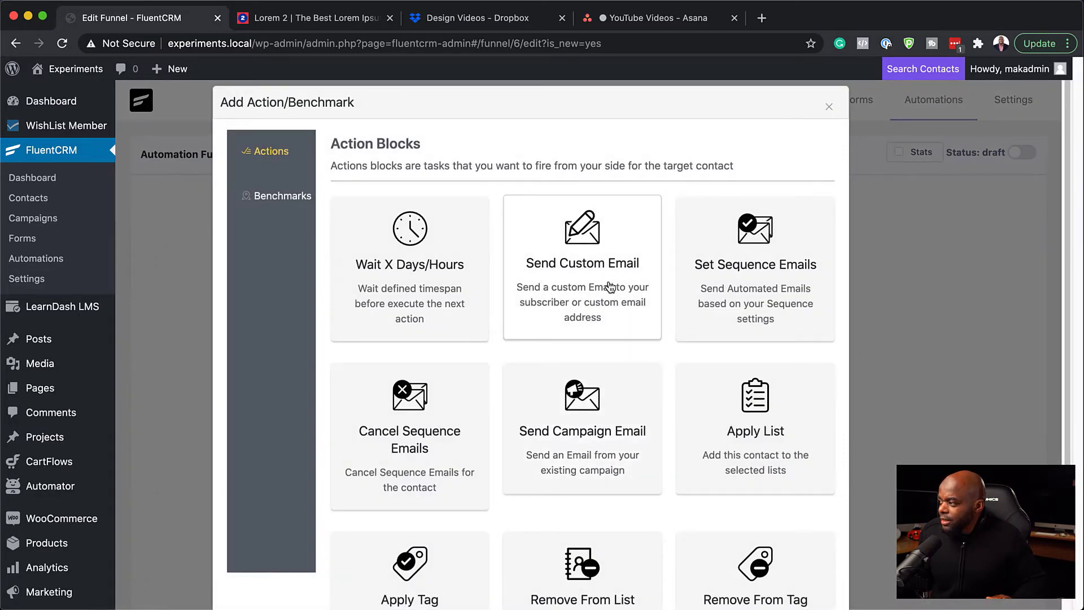
click(610, 287)
click(389, 348)
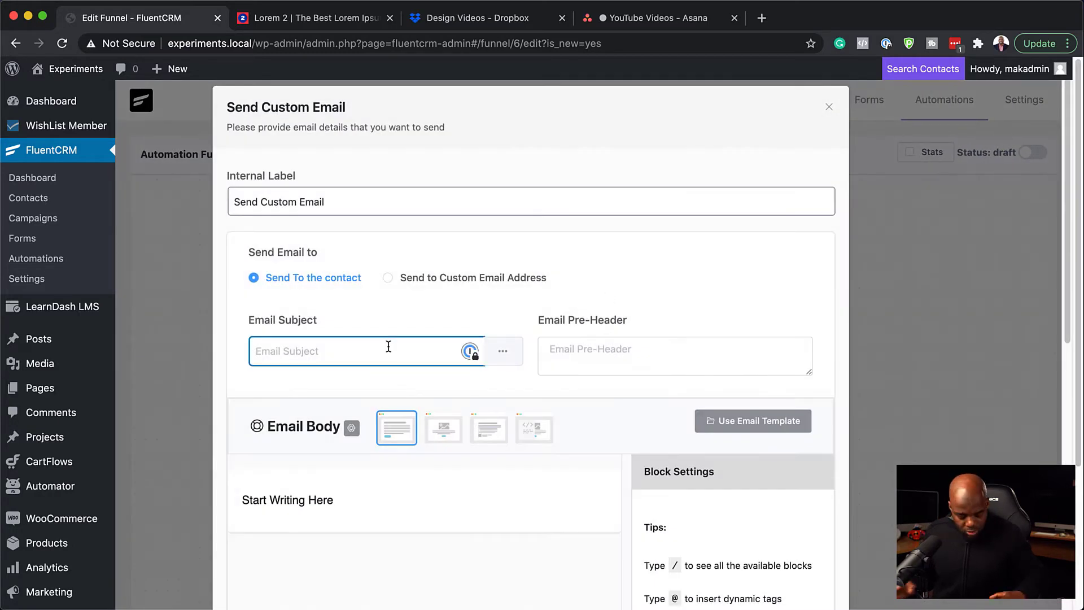
text(Welcome)
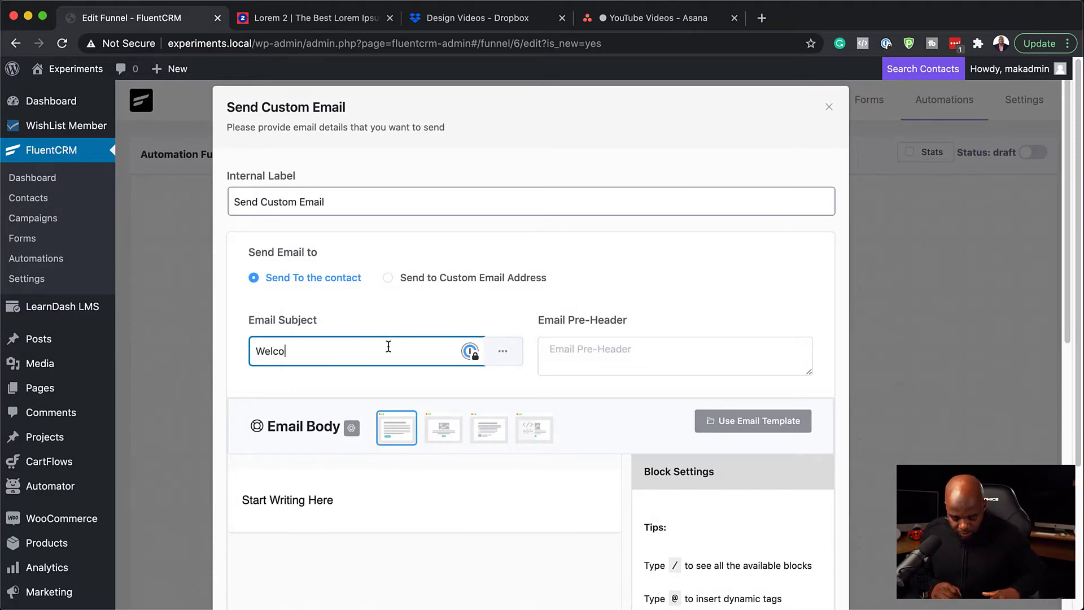
Write the email body as 'Hello {{contact.first_name}}' followed by pasted lorem ipsum paragraphs.
triple_click(332, 501)
text(Hello @)
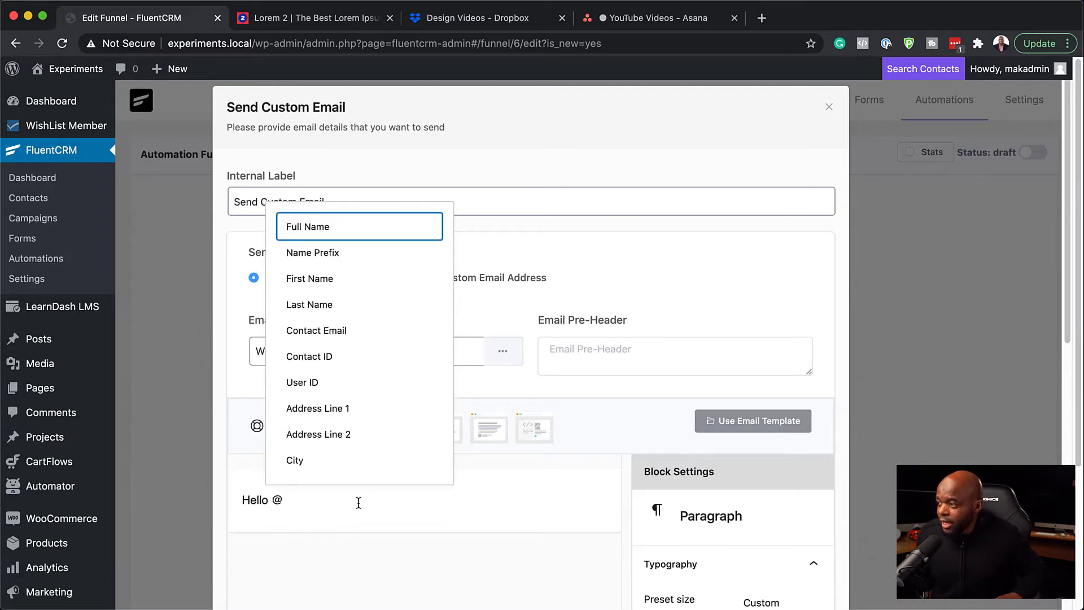
click(324, 279)
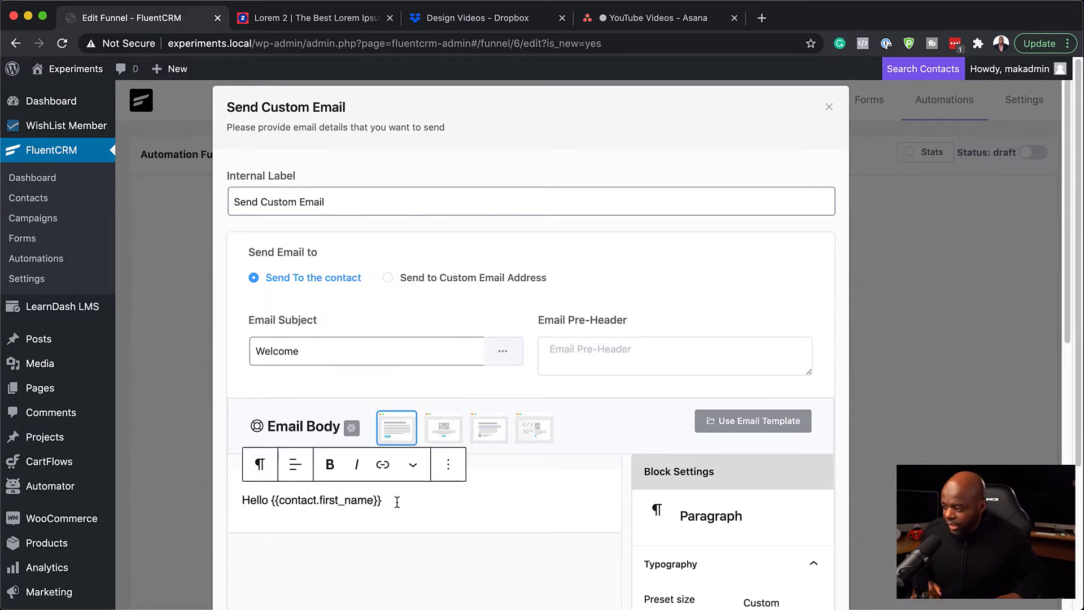
key(Return)
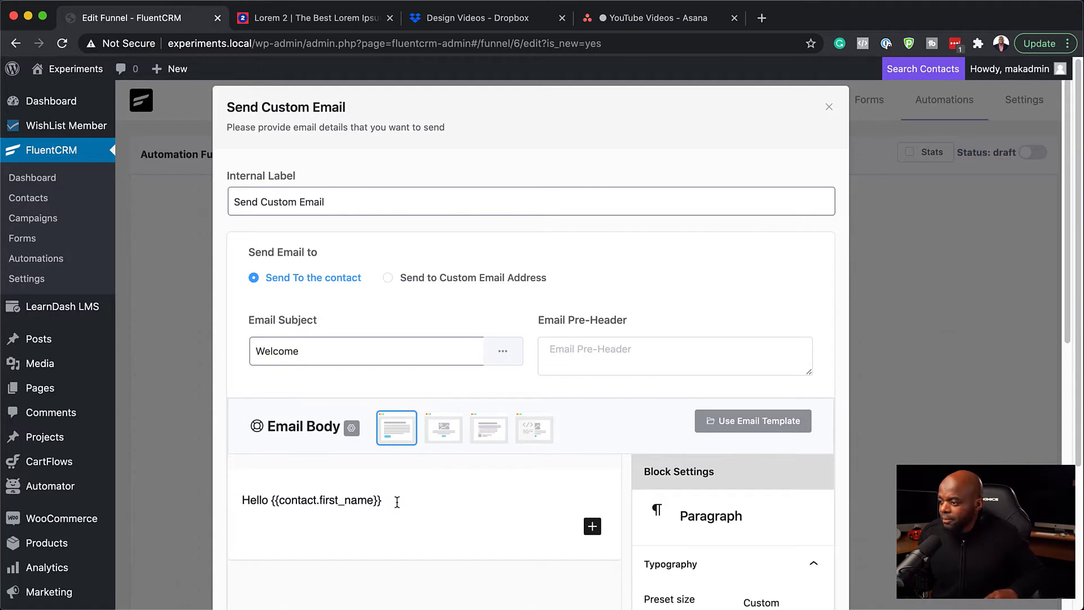
text(Lorem ipsum dolor sit amet, consectetuer adipiscing elit. Donec odio. Quisque volutpat mattis eros. Nullam malesuada erat ut turpis. Suspendisse urna nibh, viverra non, semper suscipit, posuere a, pede. Donec nec justo eget felis facilisis fermentum. Aliquam porttitor mauris sit amet orci. Aenean dignissim pellentesque felis. Morbi in sem quis dui placerat ornare. Pellentesque odio nisi, euismod in, pharetra a, ultricies in, diam. Sed arcu. Cras consequat.)
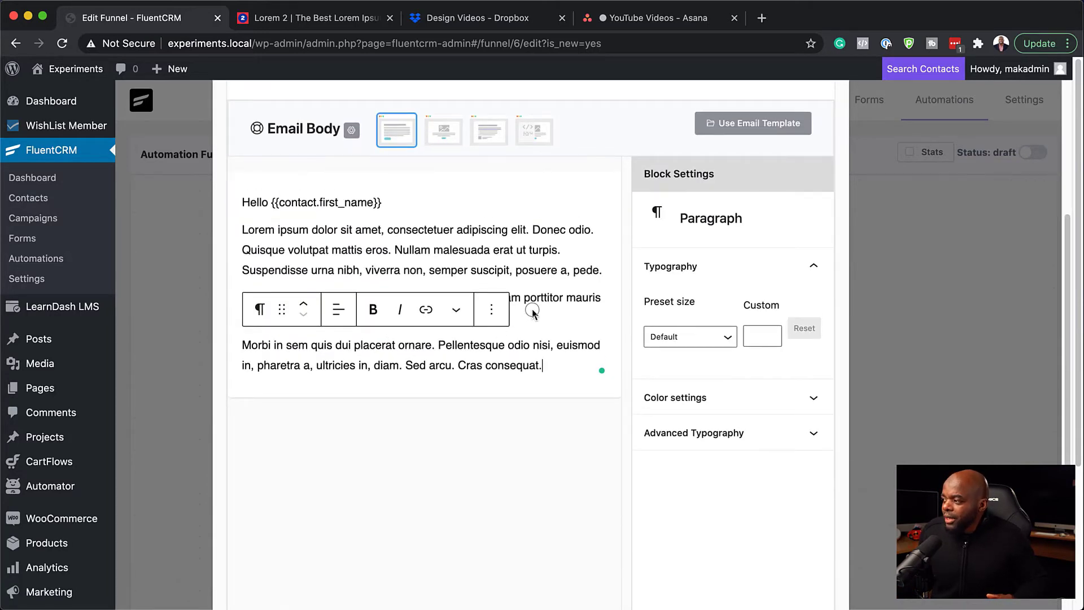
click(532, 310)
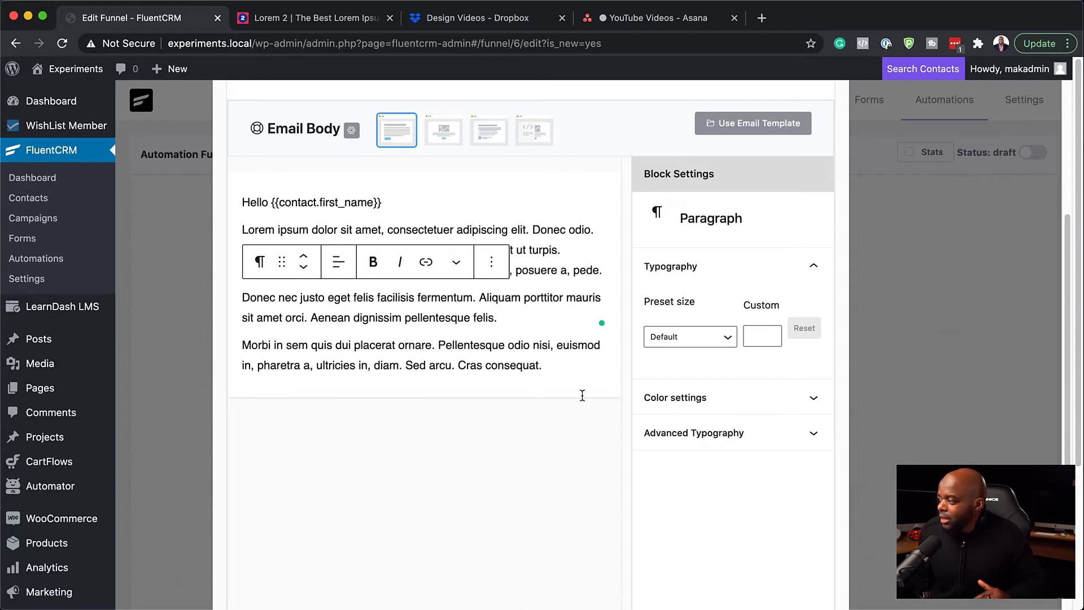
scroll(750, 390, up, 5)
scroll(751, 387, down, 7)
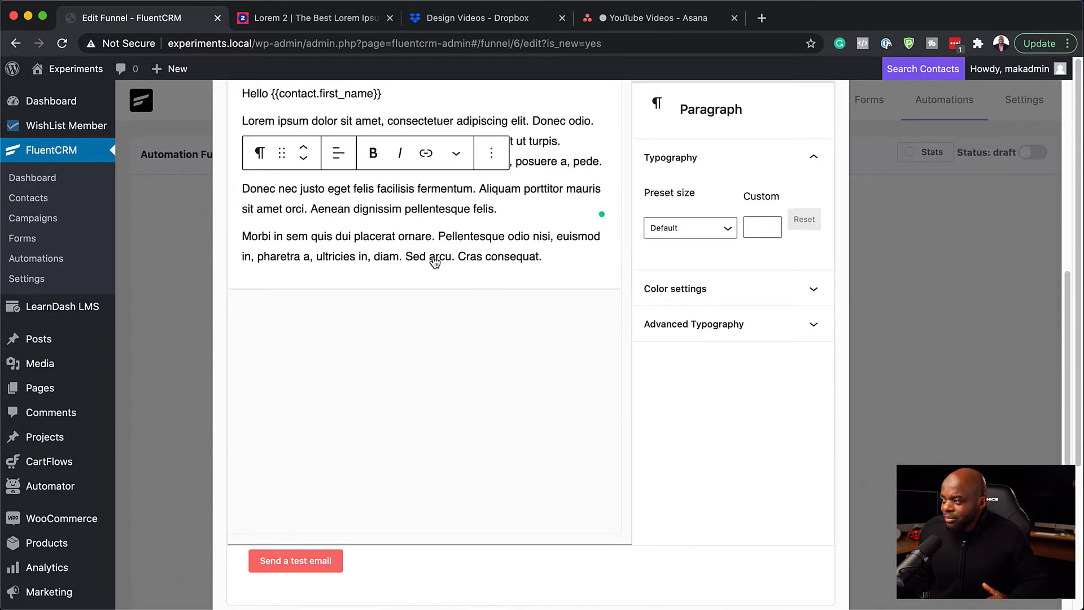
scroll(471, 433, down, 2)
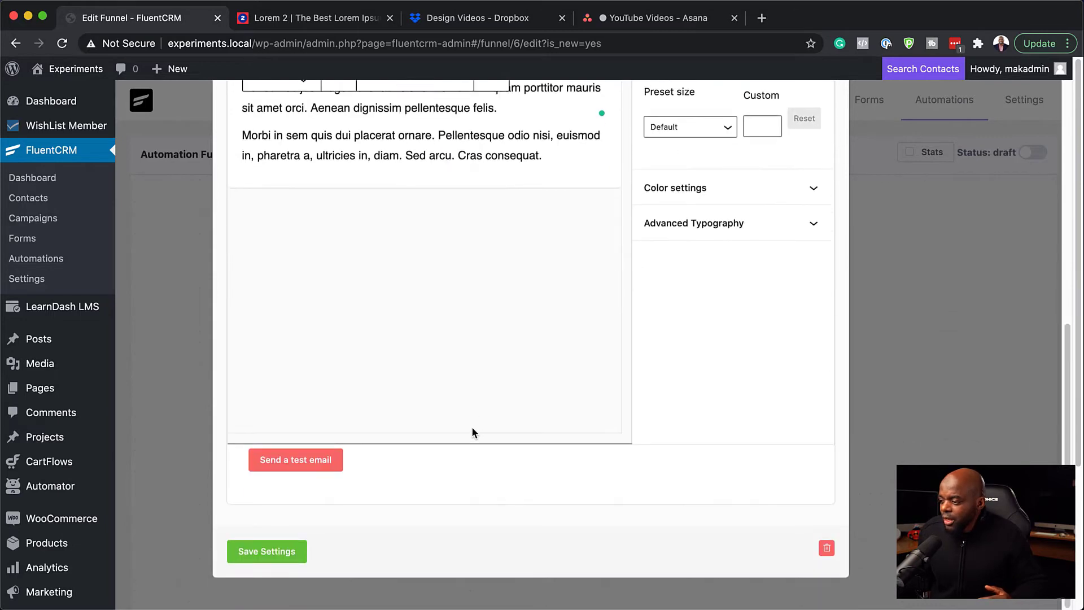
Save the Welcome email, then add a Wait X Days/Hours step set to 1 day.
click(286, 553)
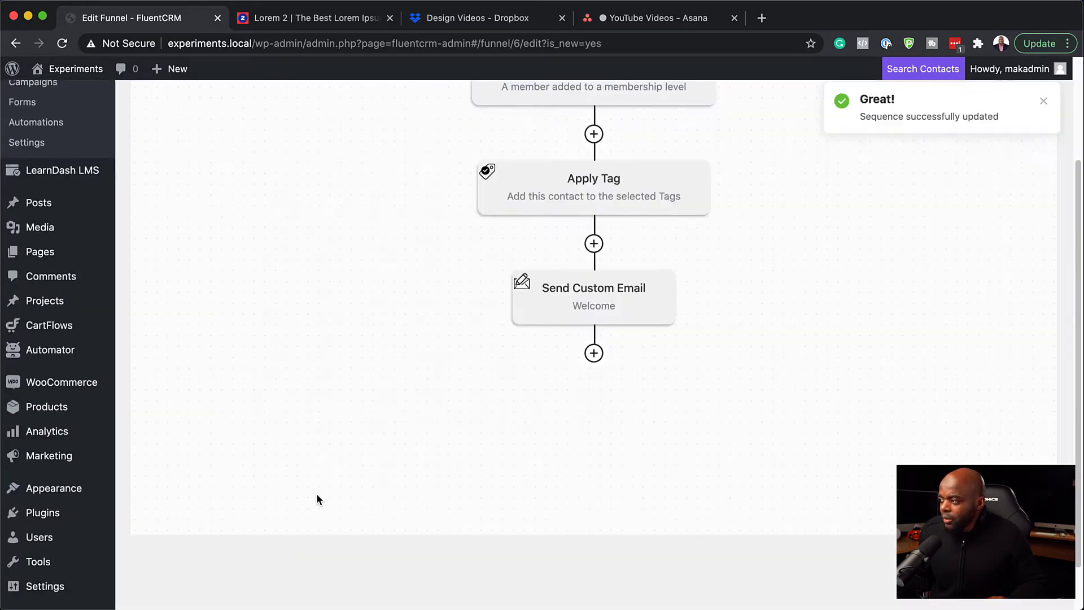
scroll(439, 375, up, 3)
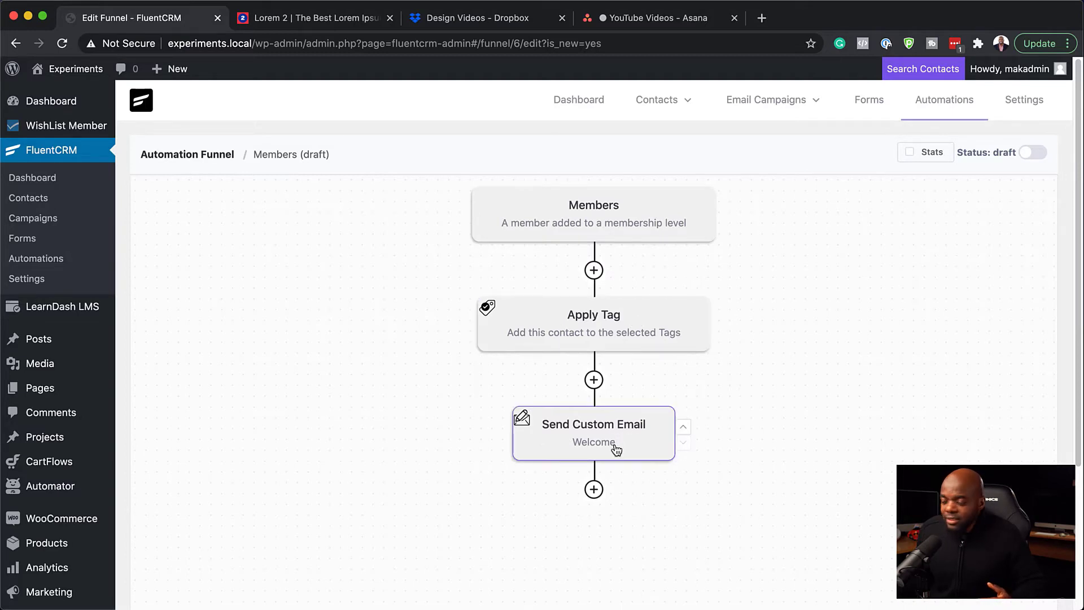
click(595, 490)
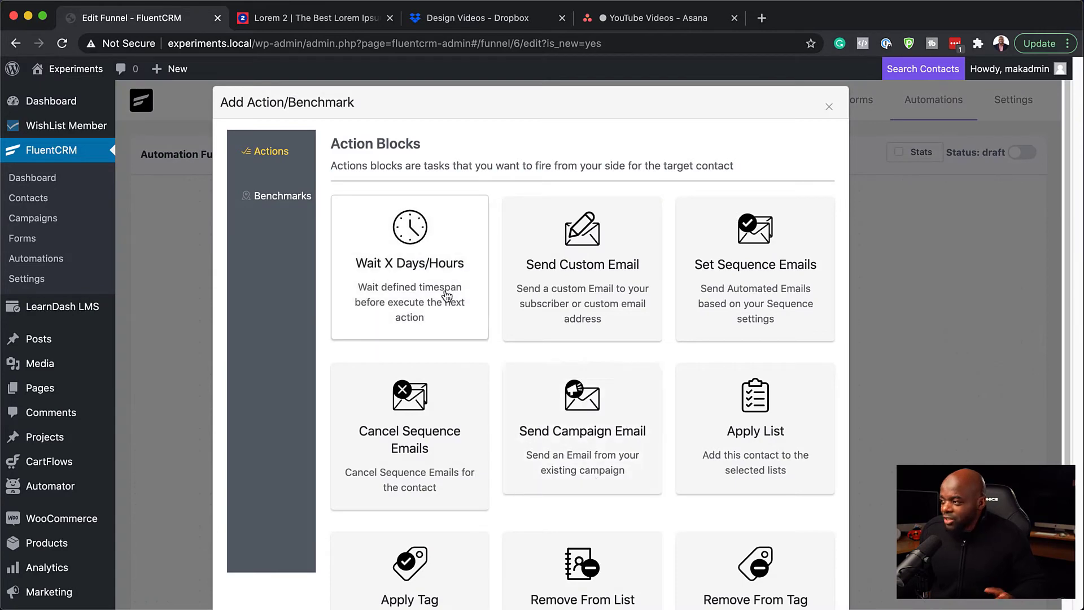
click(429, 283)
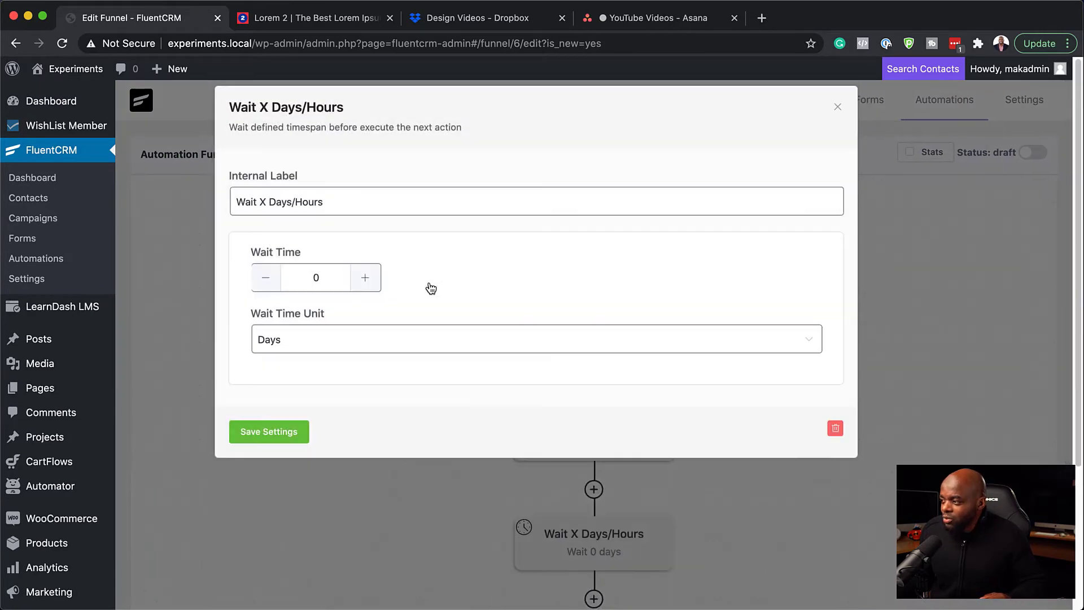
click(364, 279)
click(272, 435)
scroll(395, 514, down, 3)
Add a Send Custom Email step after the wait with subject 'Upgrade Membership'.
click(594, 409)
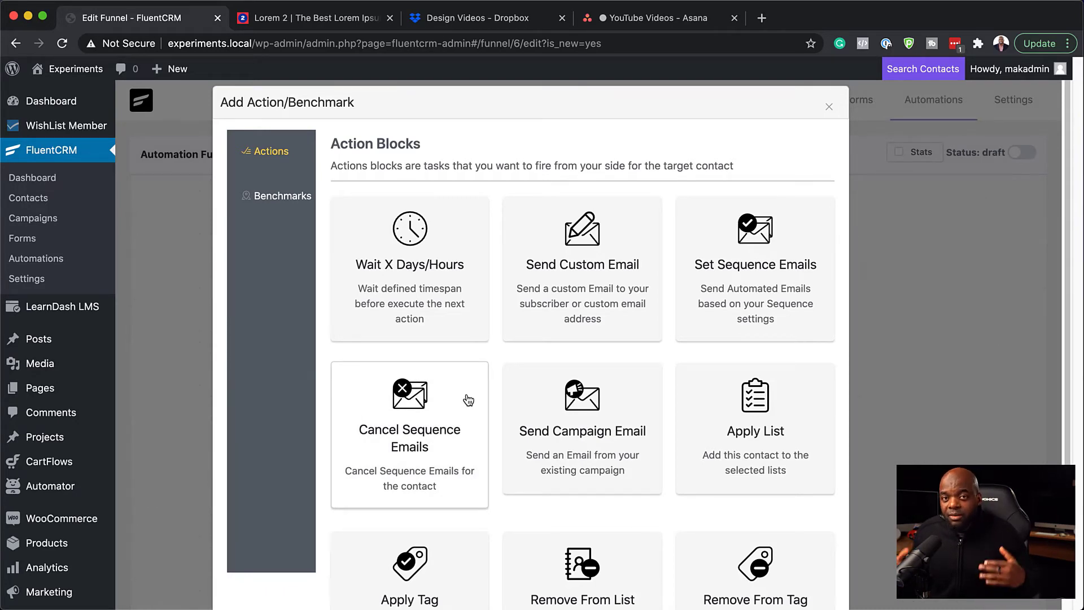
click(636, 296)
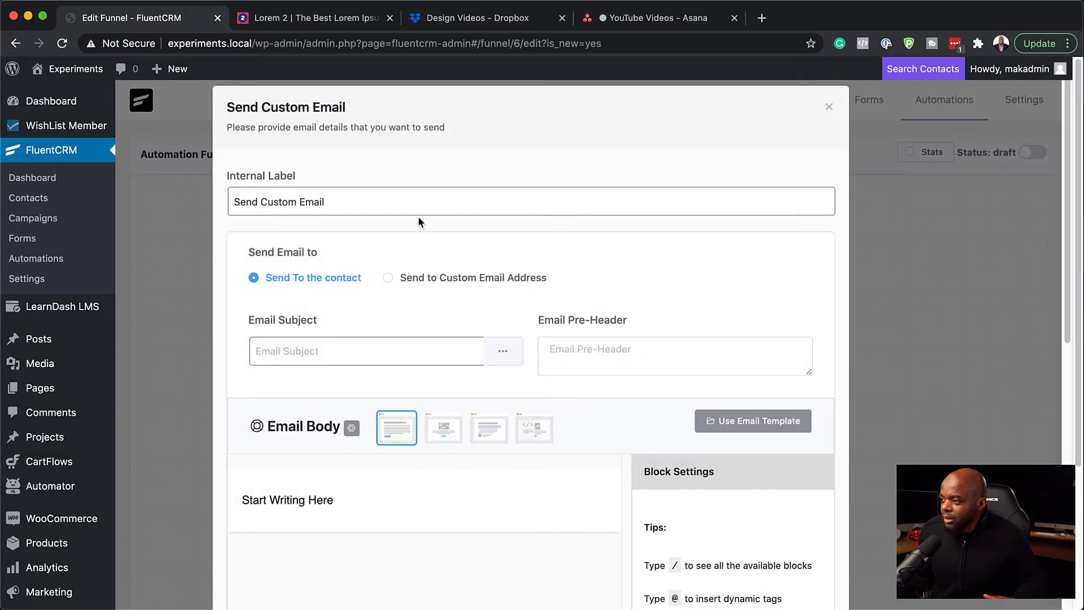
text(Upgrade Membership)
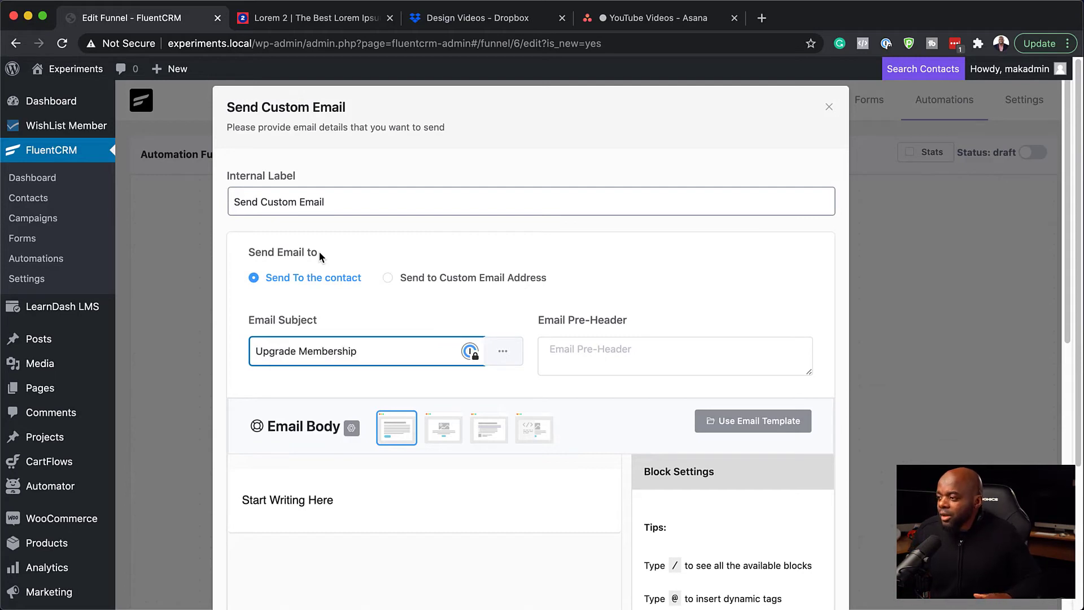
Replace the body placeholder with 'Hello {{contact.first_name}}' and pasted lorem ipsum paragraphs.
click(312, 500)
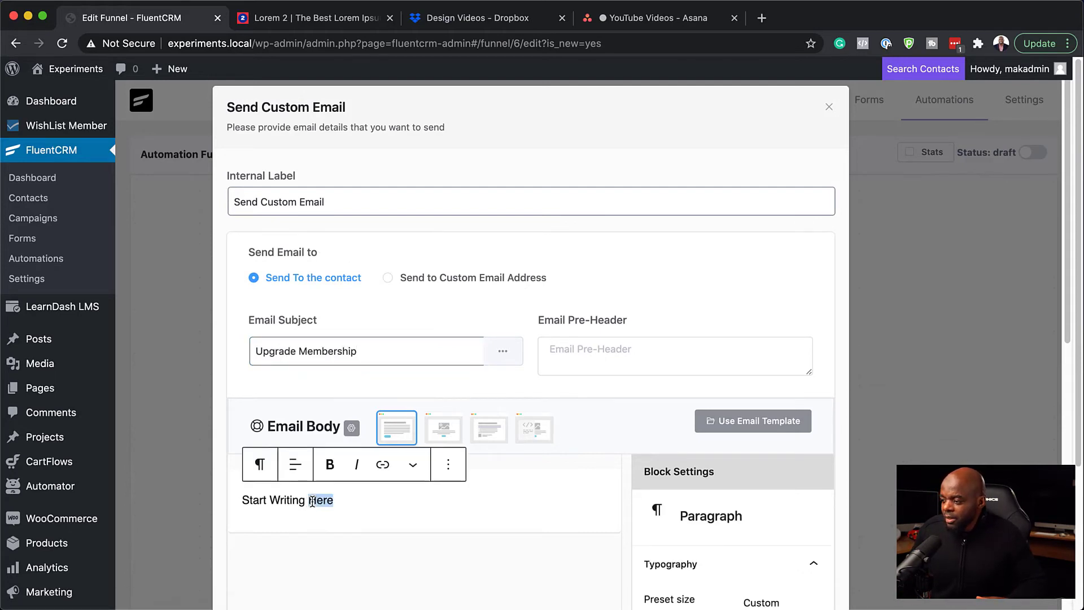
click(312, 499)
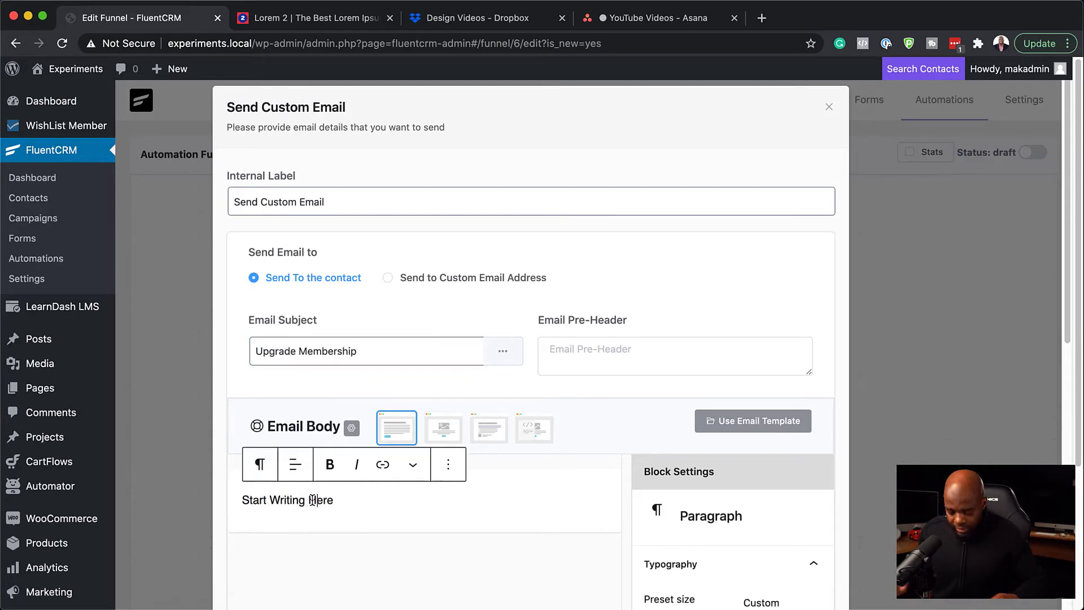
triple_click(356, 501)
text(Hello @)
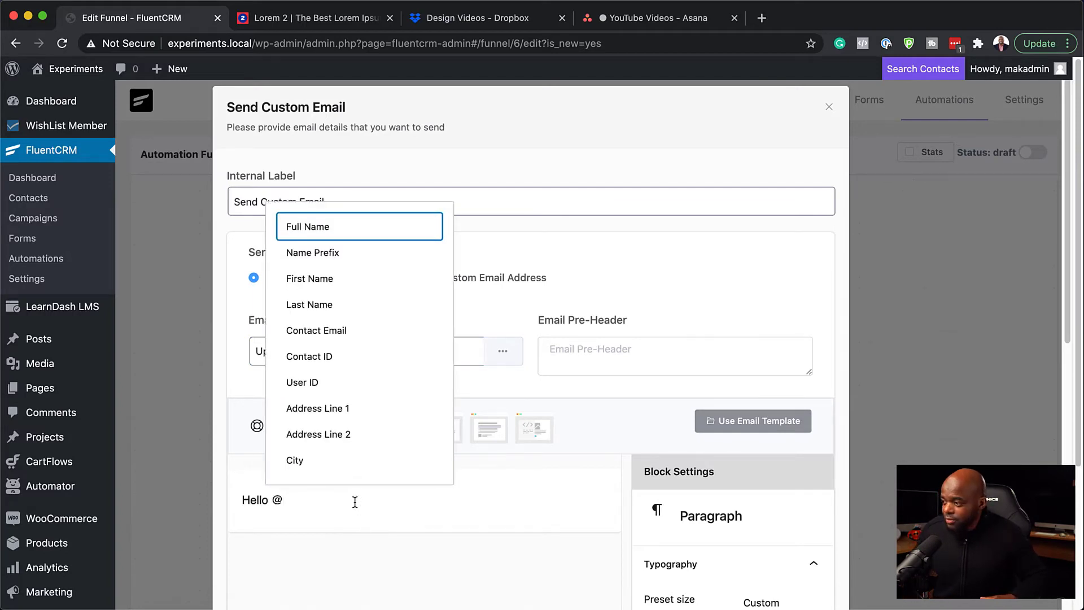
click(358, 279)
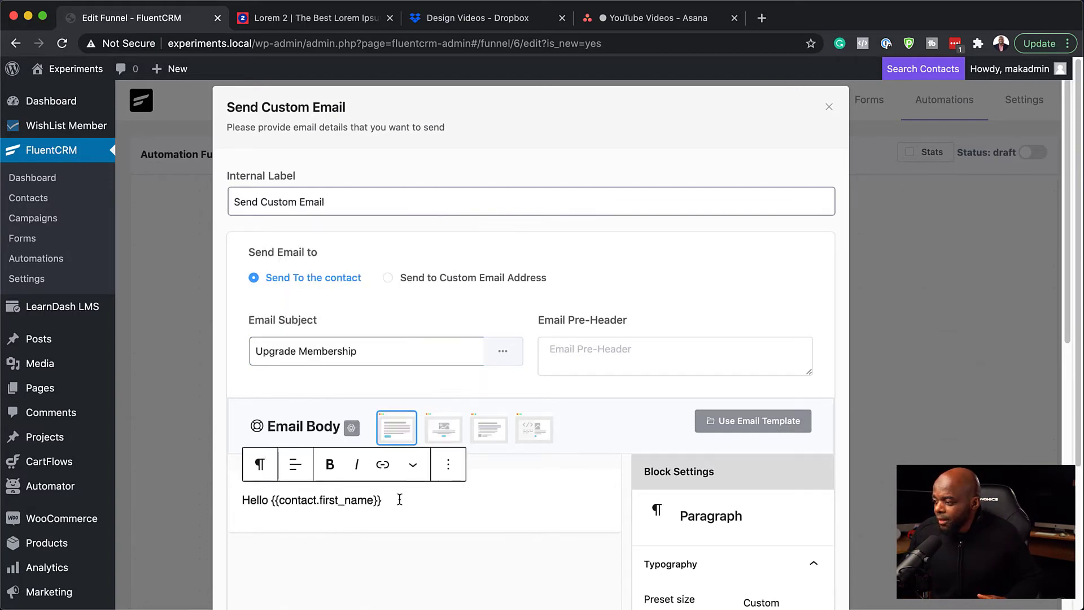
key(Return)
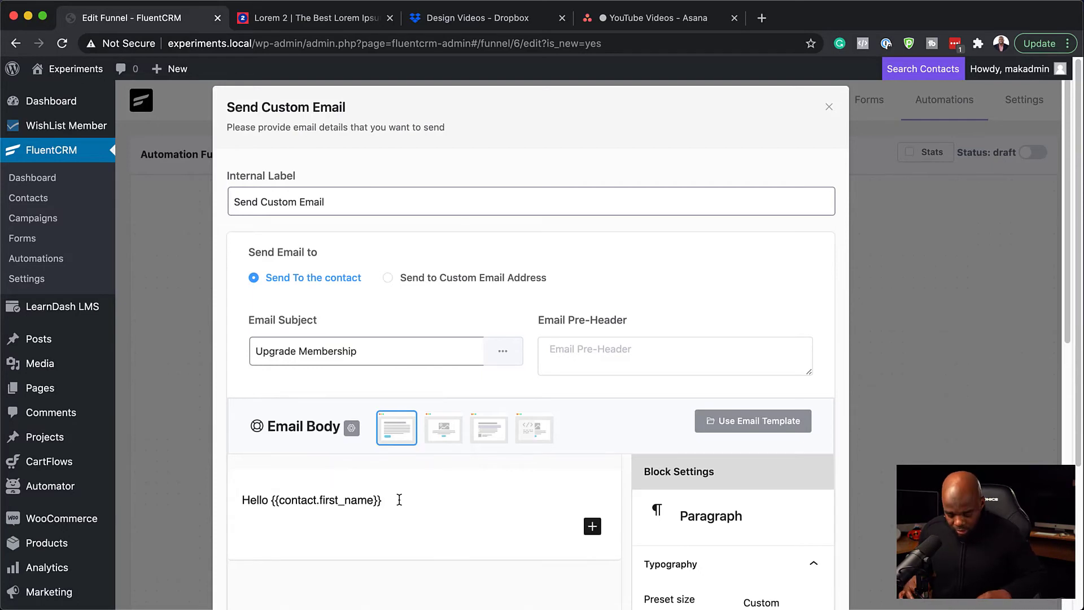
key(super+v)
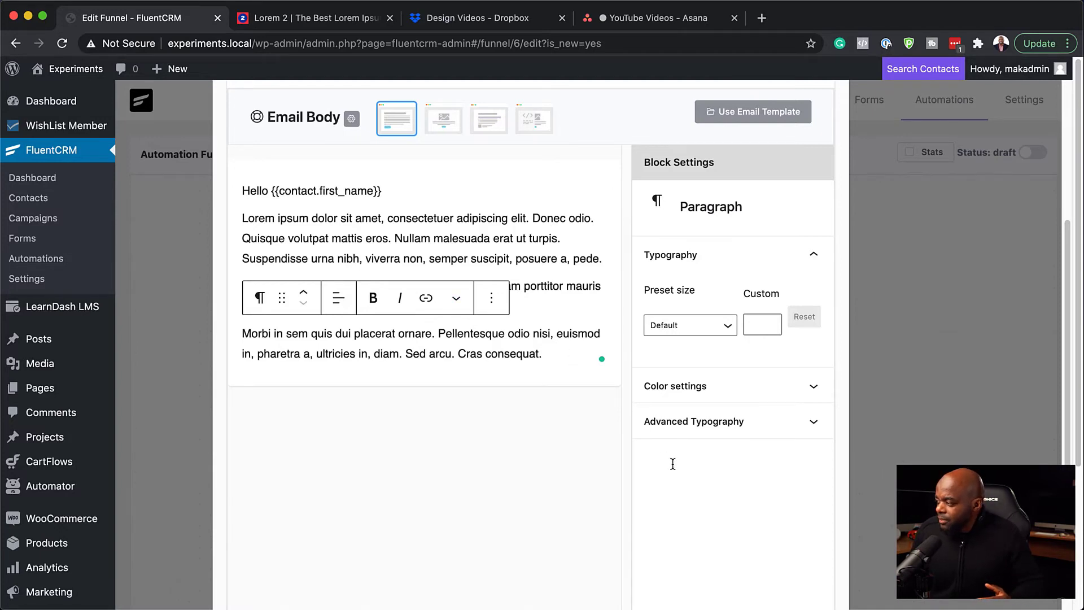
scroll(657, 472, down, 8)
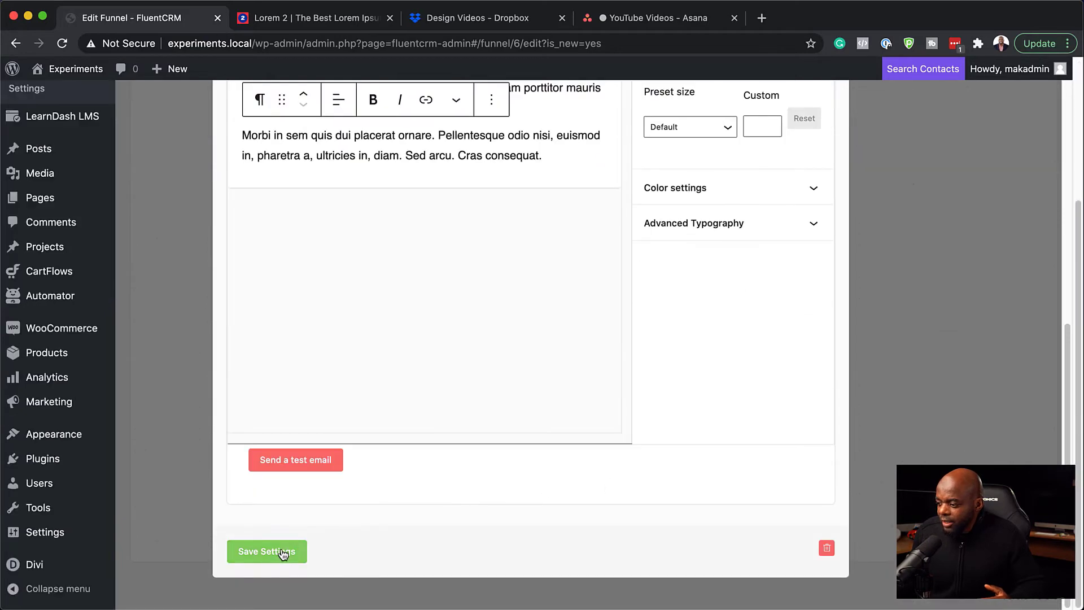
Save the Upgrade Membership email and open Add Action/Benchmark, browsing the available blocks.
click(281, 552)
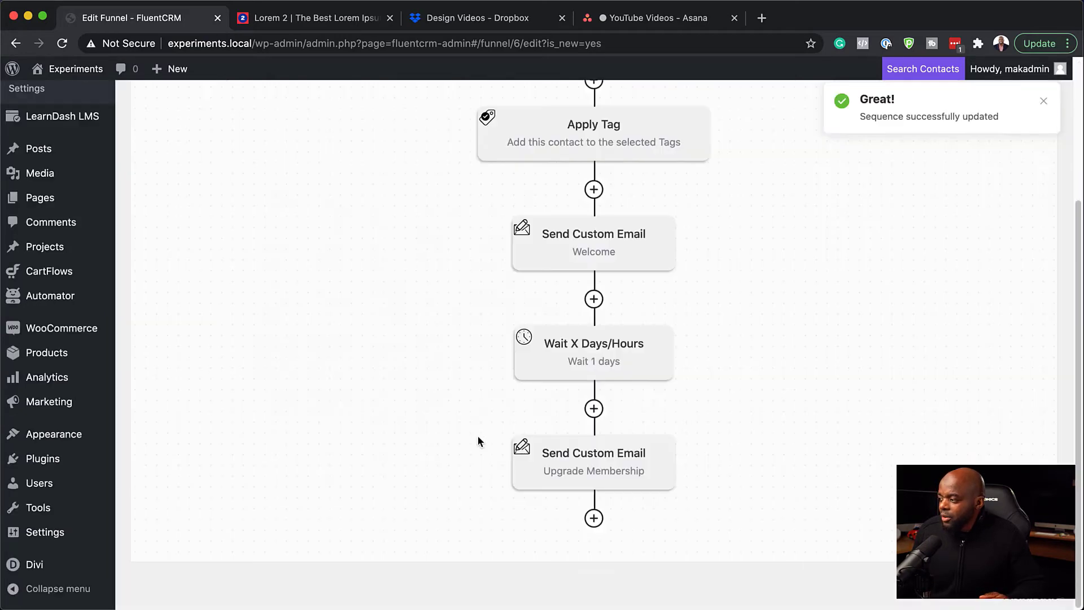
click(593, 518)
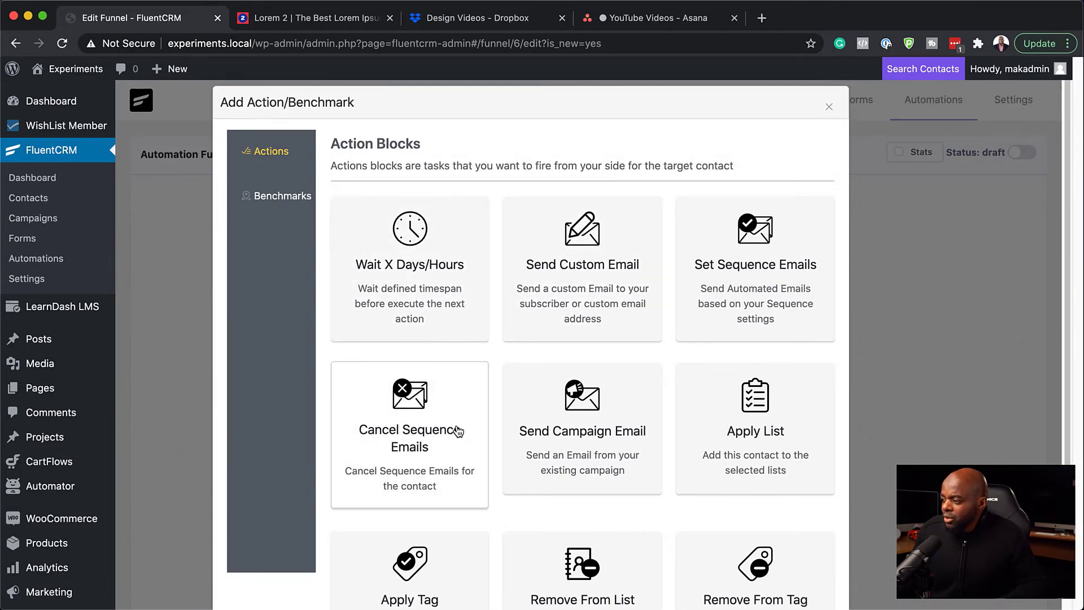
scroll(457, 466, down, 3)
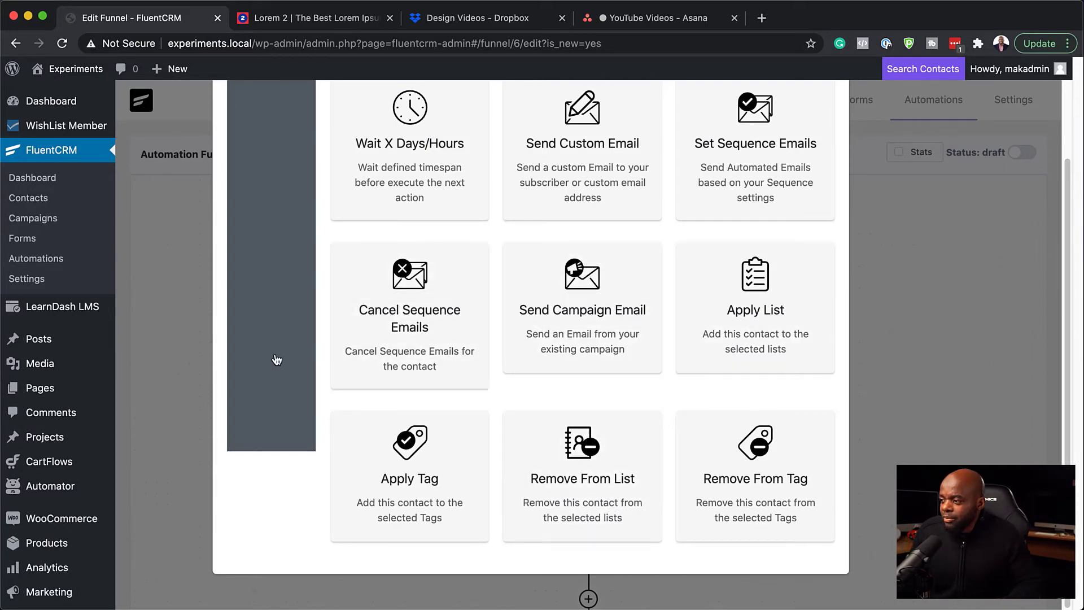
scroll(277, 358, up, 3)
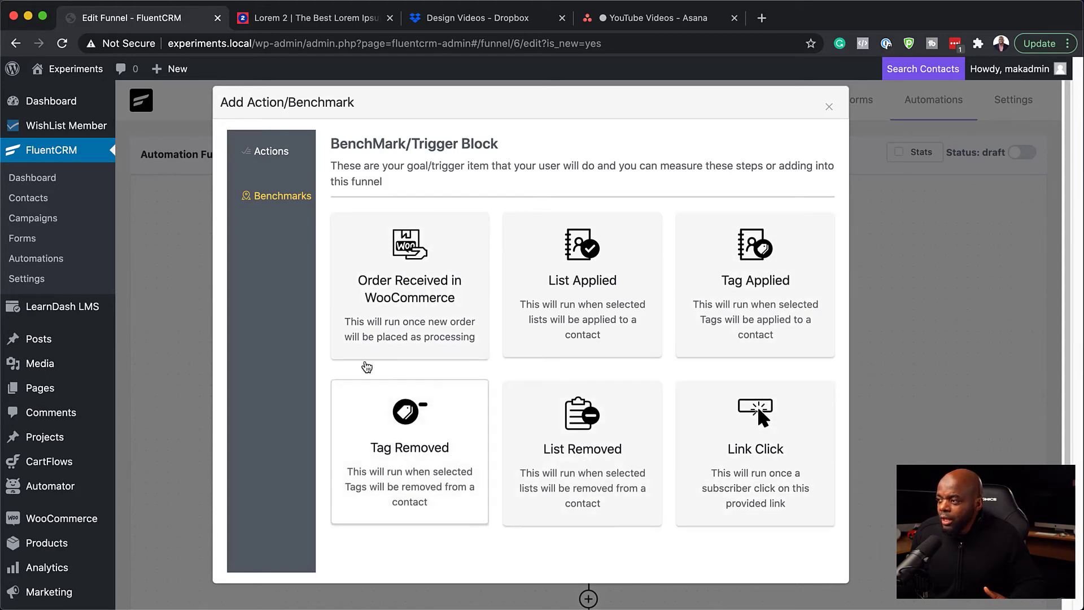
Switch the Add Action/Benchmark dialog back to Action Blocks like Wait X Days/Hours and Apply Tag.
click(271, 151)
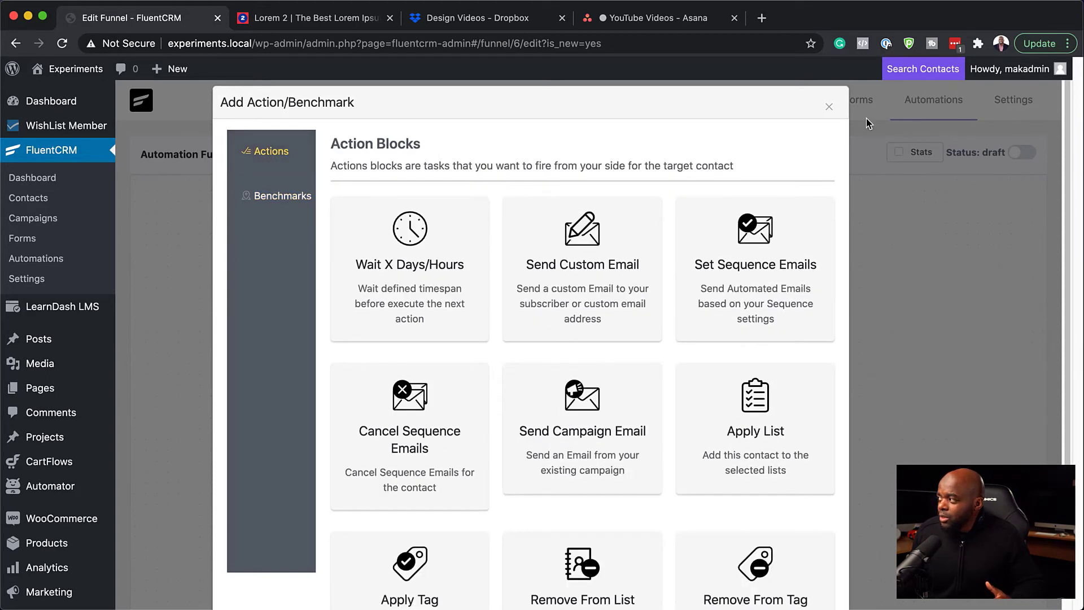